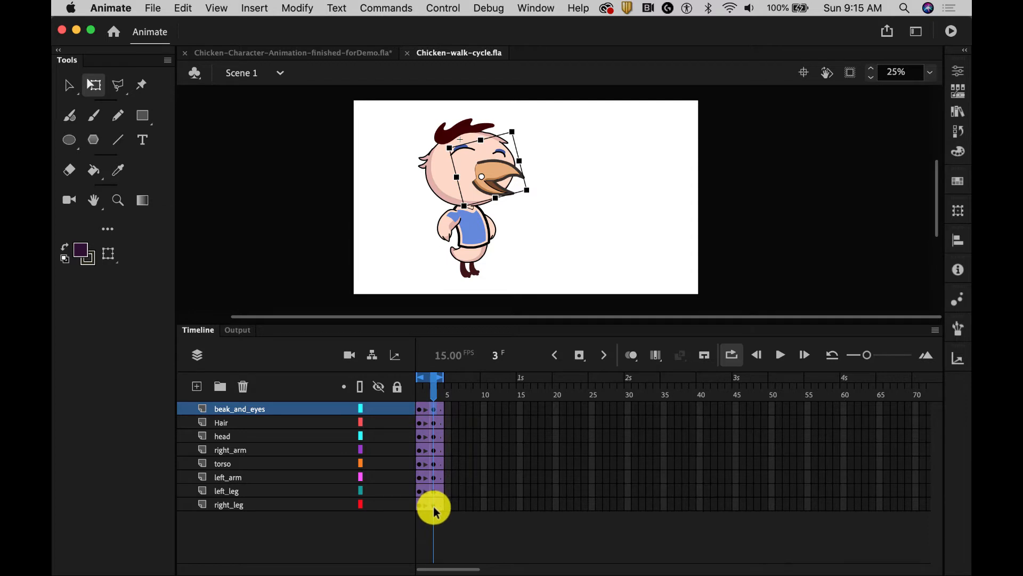
Move the frame 3 keyframes of all layers to frame 4, and extend every layer to frame 6
click(433, 509)
drag(434, 506, 442, 505)
click(455, 411)
drag(456, 411, 454, 504)
drag(455, 438, 453, 411)
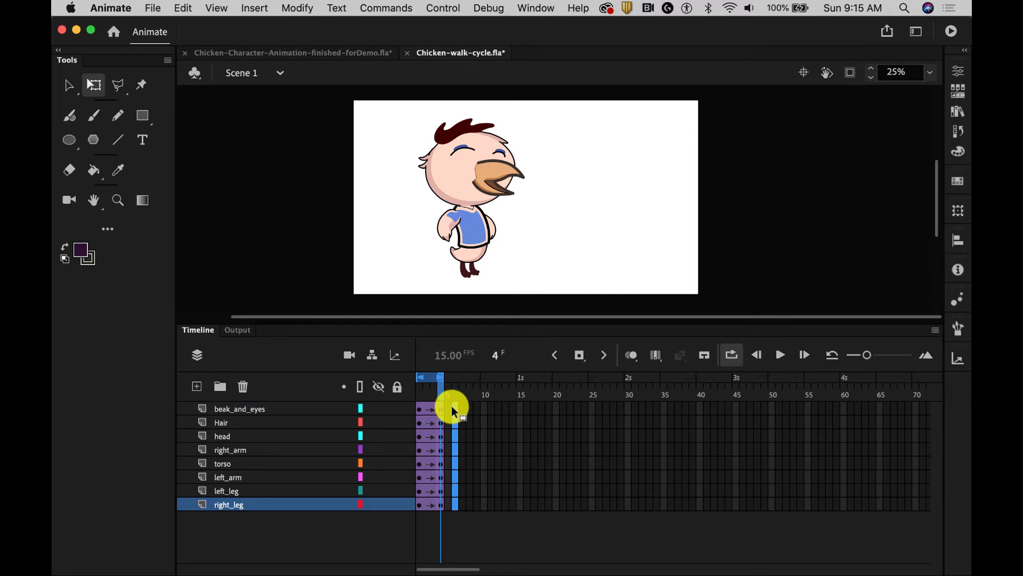
right_click(455, 412)
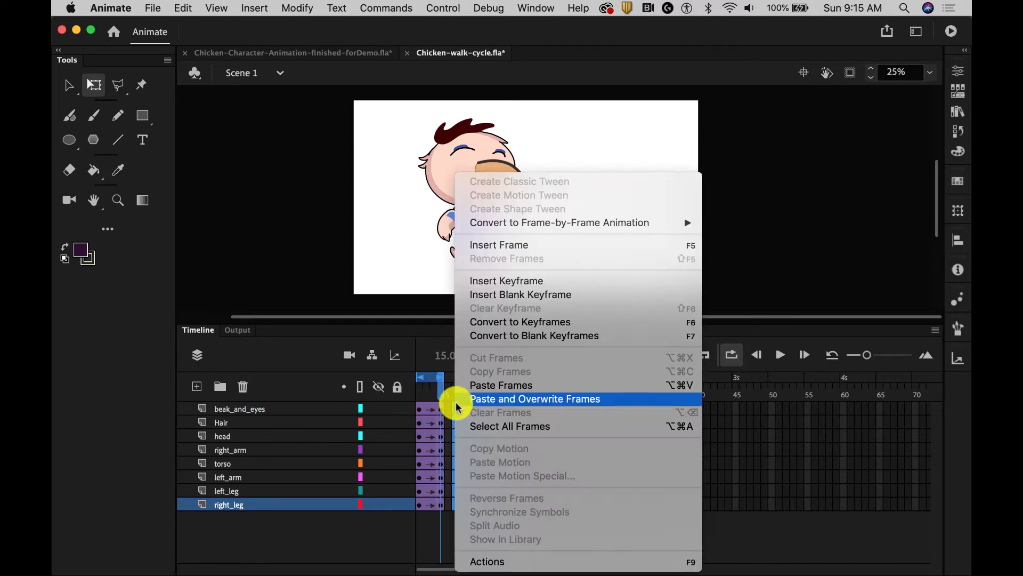
click(503, 247)
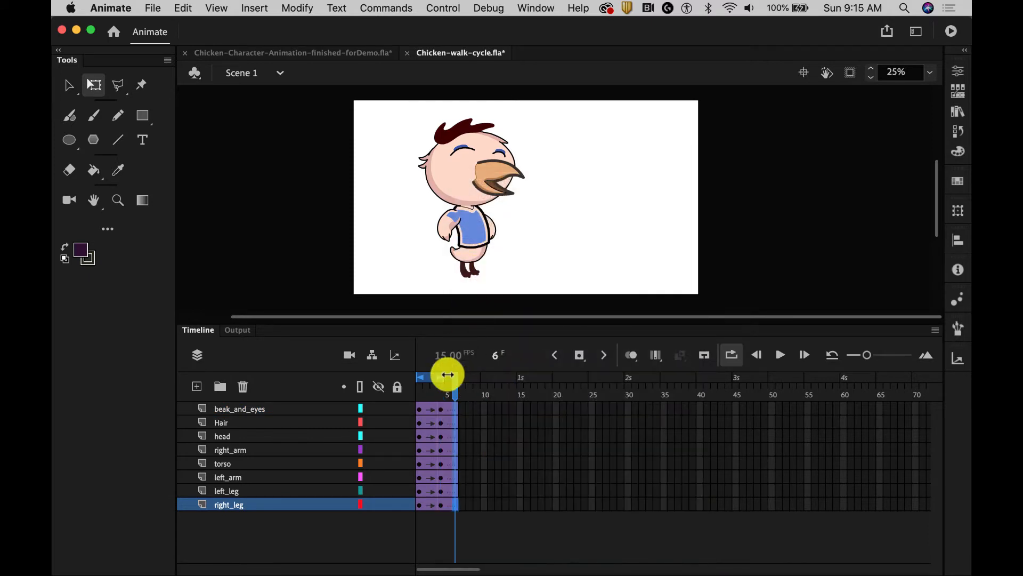
Scrub and play back the six-frame animation to check the walk's timing
mouse_move(443, 377)
mouse_down()
mouse_move(459, 373)
mouse_move(456, 410)
mouse_move(421, 401)
mouse_move(434, 405)
mouse_up()
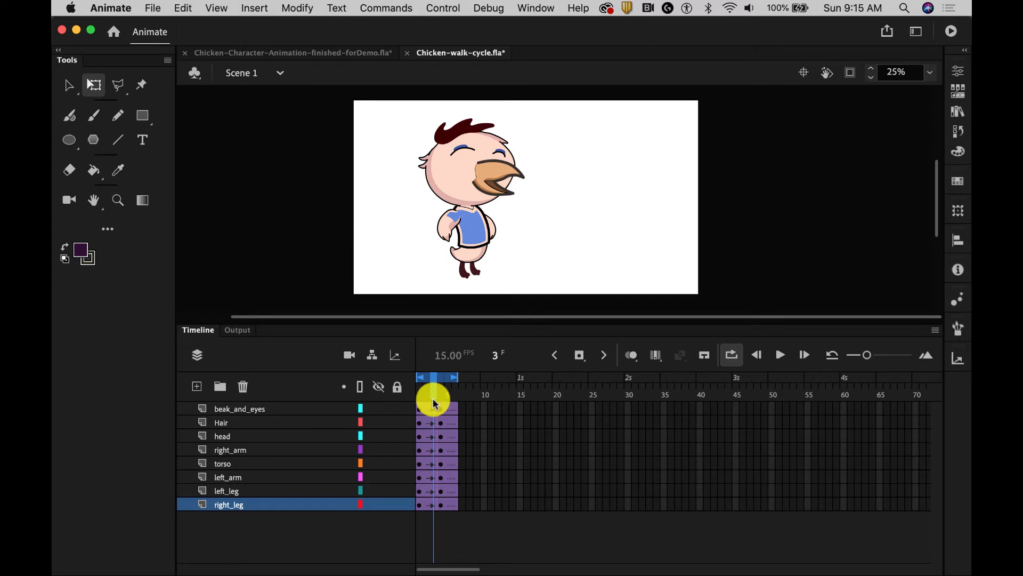
key(Return)
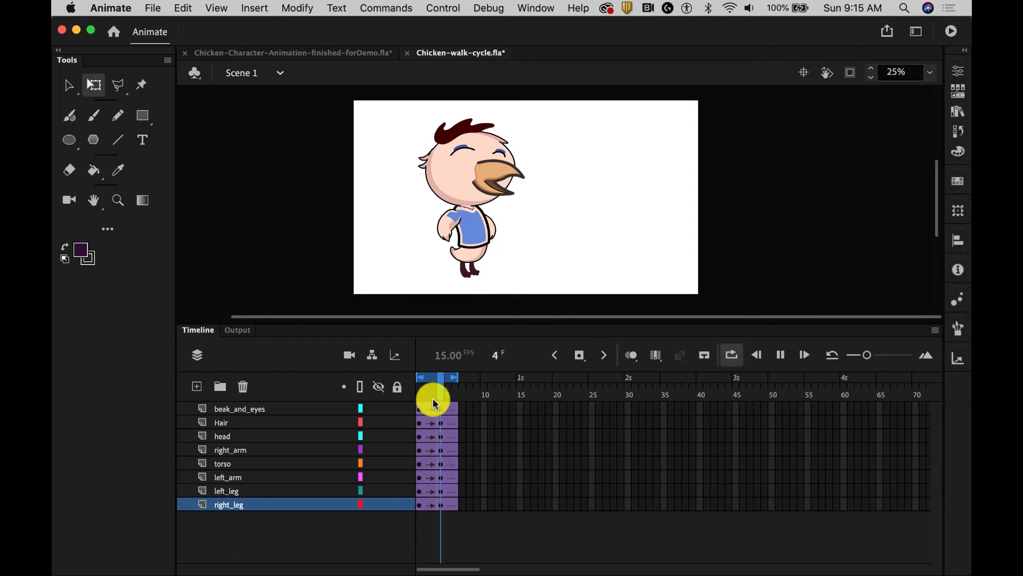
key(Return)
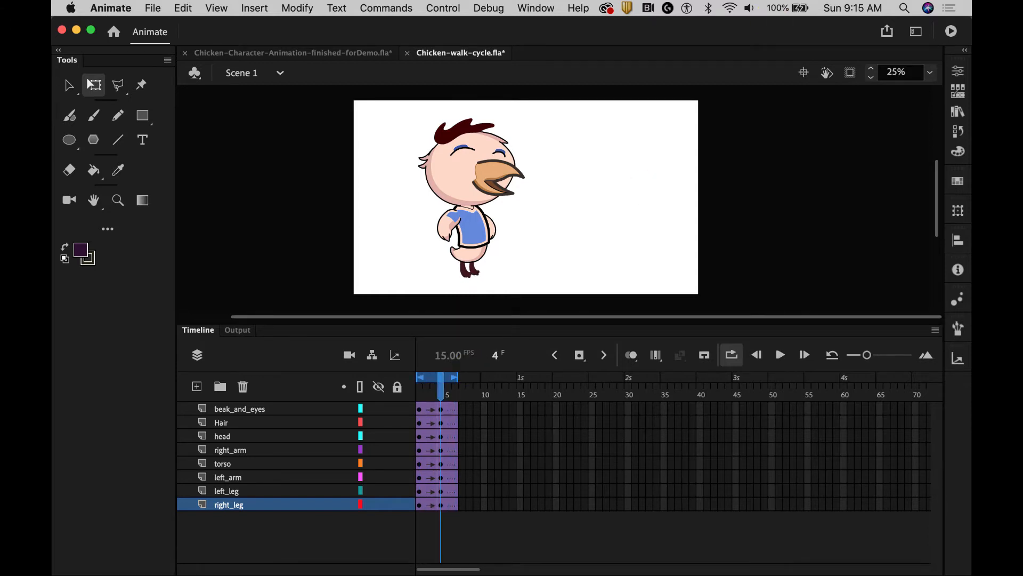
mouse_move(423, 388)
mouse_down()
mouse_move(450, 393)
mouse_move(402, 393)
mouse_move(459, 393)
mouse_move(400, 393)
mouse_move(449, 398)
mouse_move(416, 400)
mouse_up()
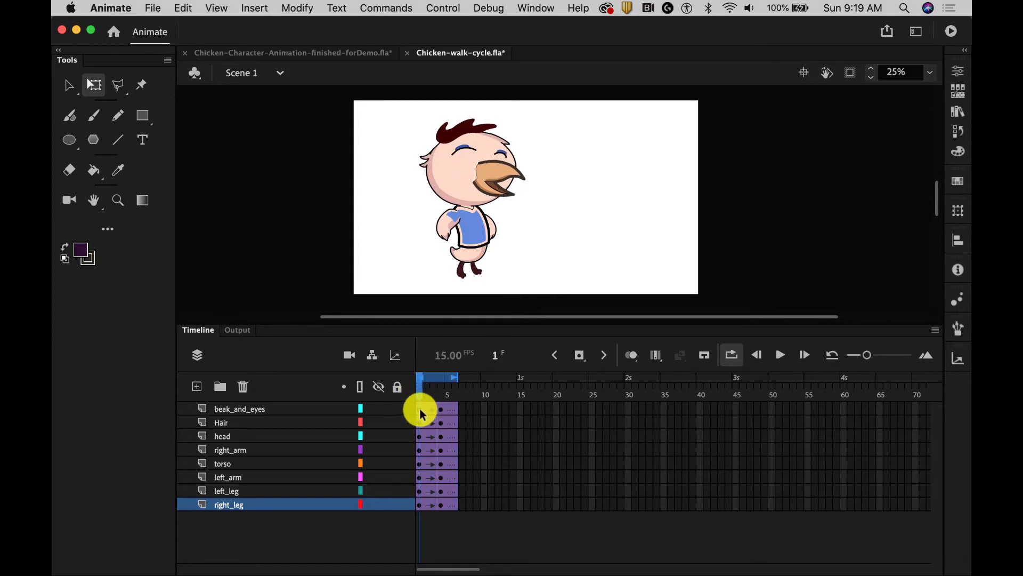
Duplicate the frame 1 keyframes of all layers to frame 7
click(421, 410)
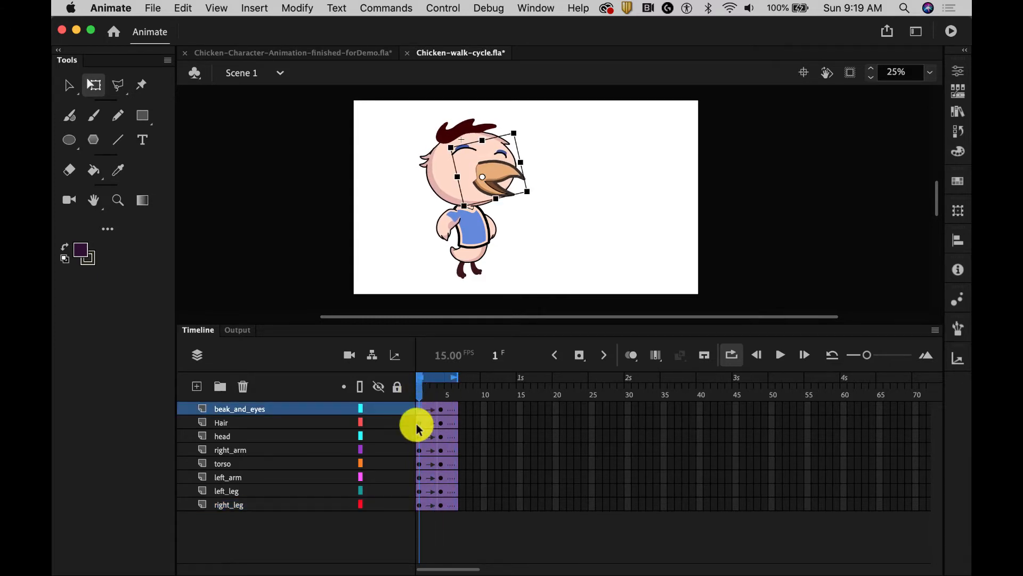
shift+click(421, 505)
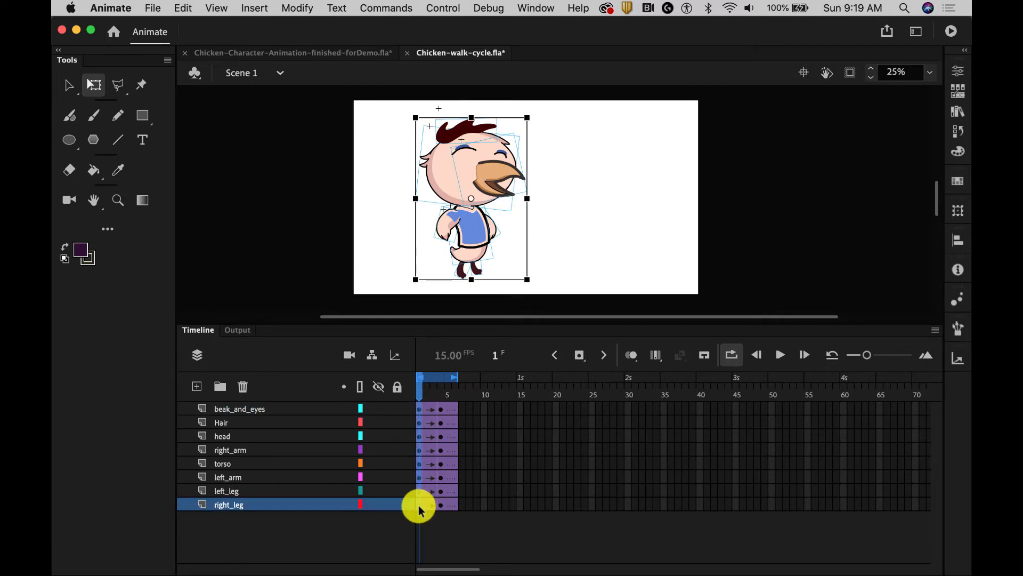
drag(419, 505, 463, 503)
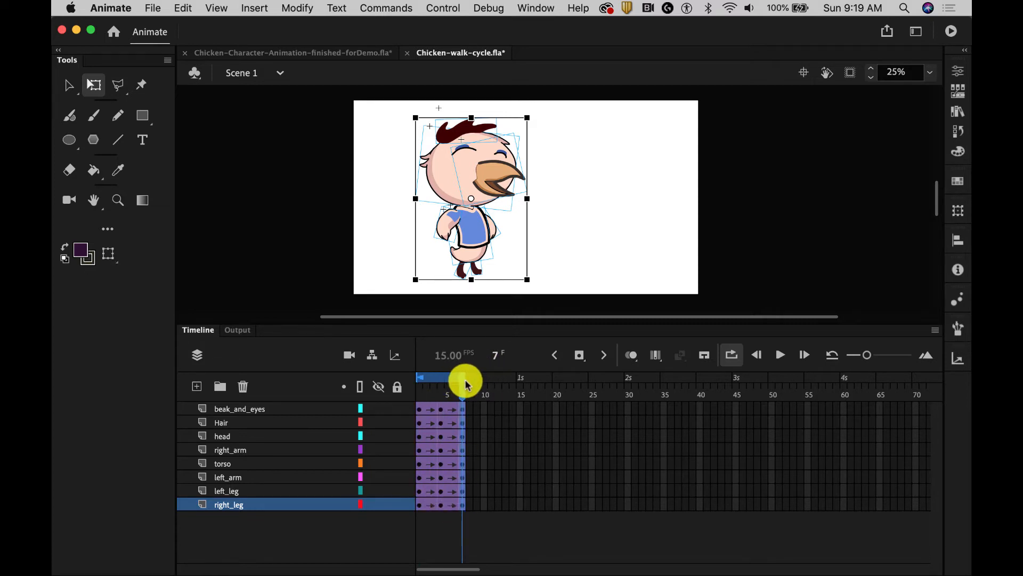
Play the animation from frame 1 to check the loop with the duplicated end pose
drag(465, 384, 412, 397)
key(Return)
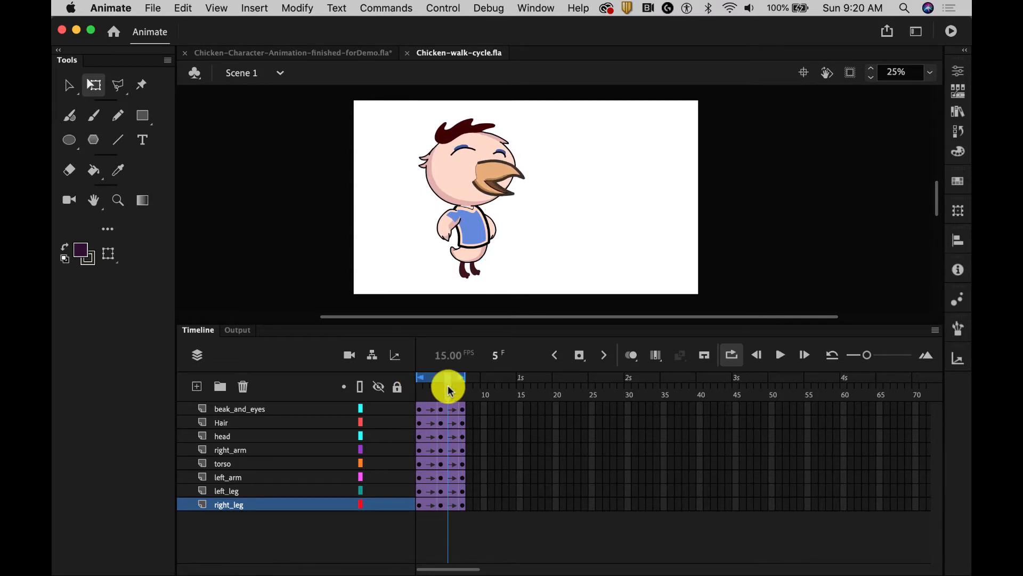
mouse_move(449, 388)
mouse_down()
mouse_move(466, 390)
mouse_move(418, 393)
mouse_move(463, 393)
mouse_move(446, 404)
mouse_up()
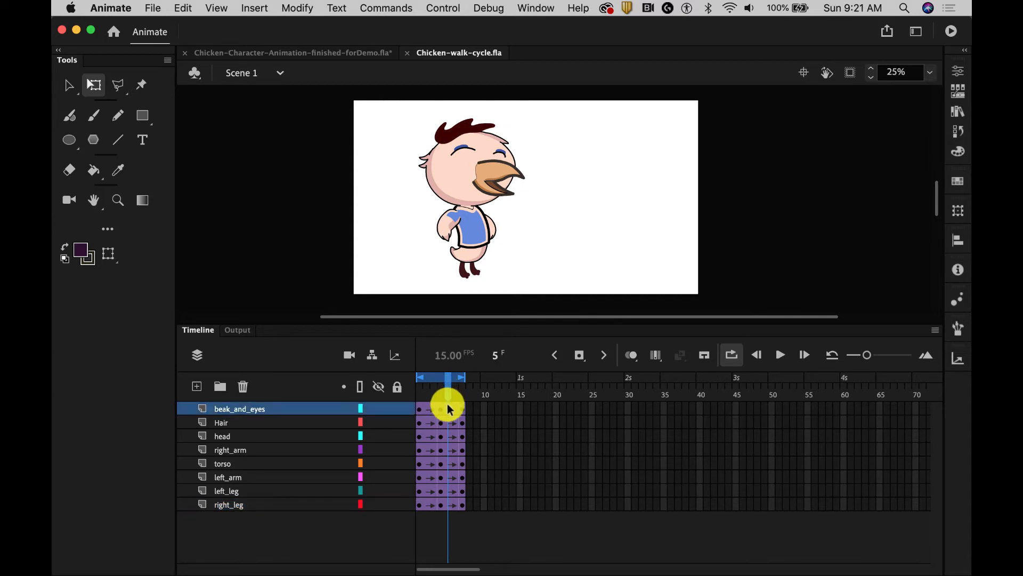
Convert frames 5 and 6 to keyframes on all layers from beak_and_eyes to right_leg
click(456, 505)
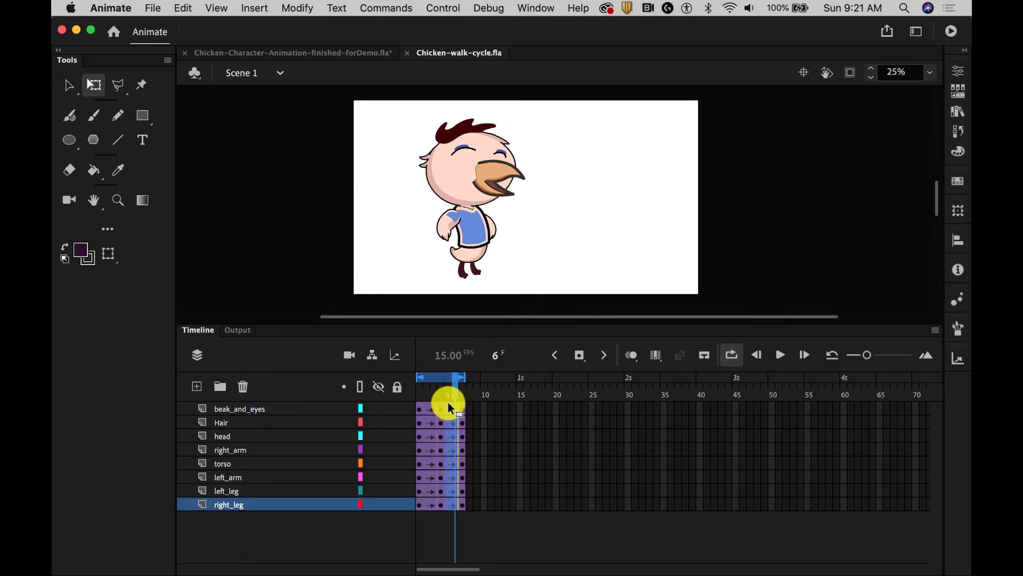
click(306, 9)
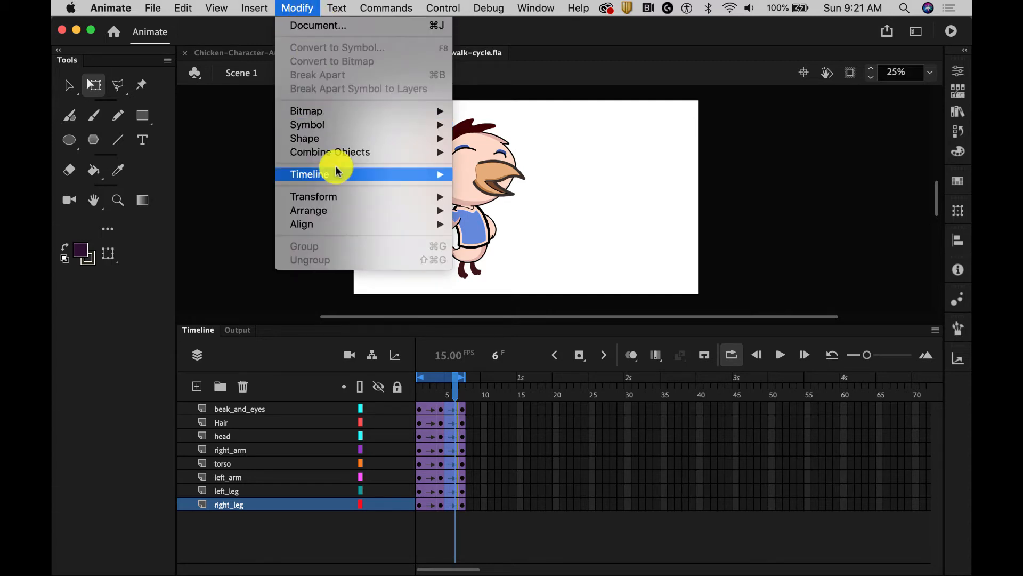
mouse_move(337, 178)
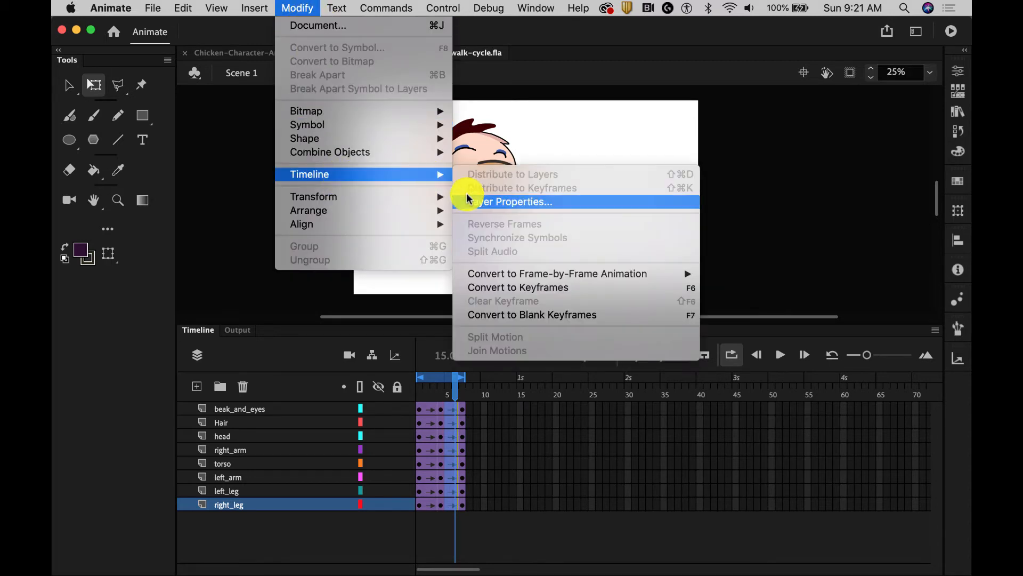
click(491, 288)
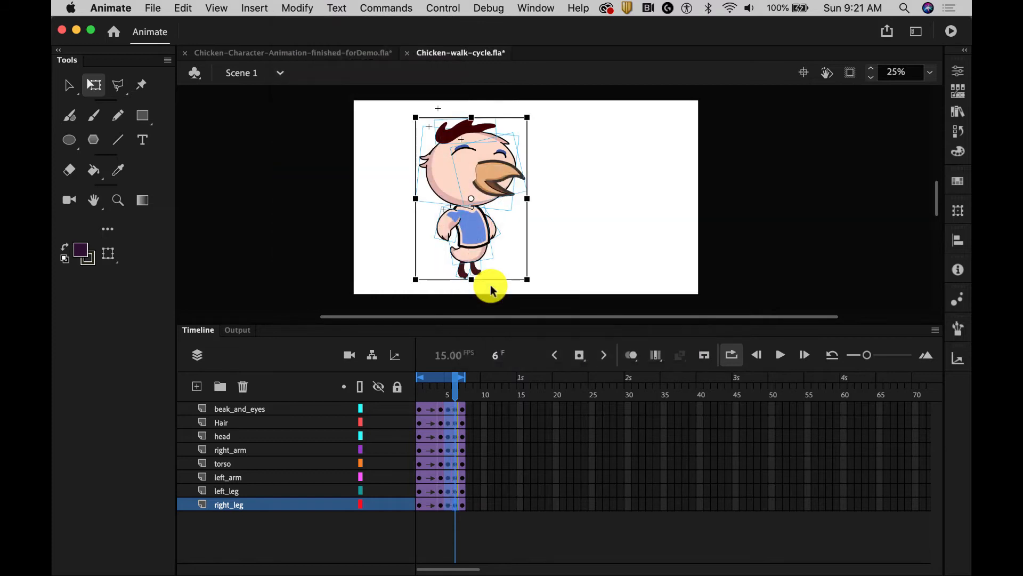
Clear the keyframes at frame 7 on all layers
click(462, 408)
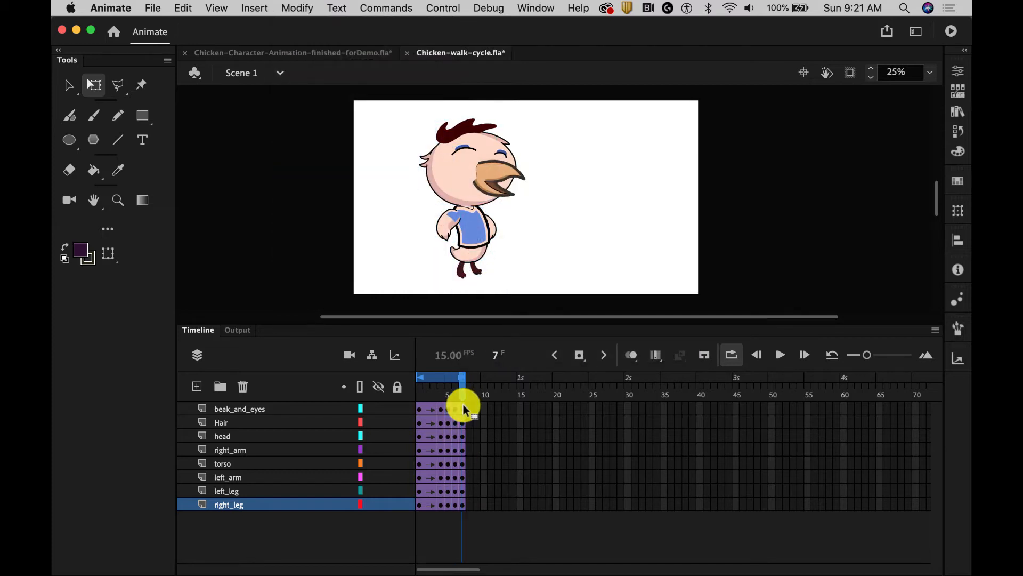
shift+click(463, 505)
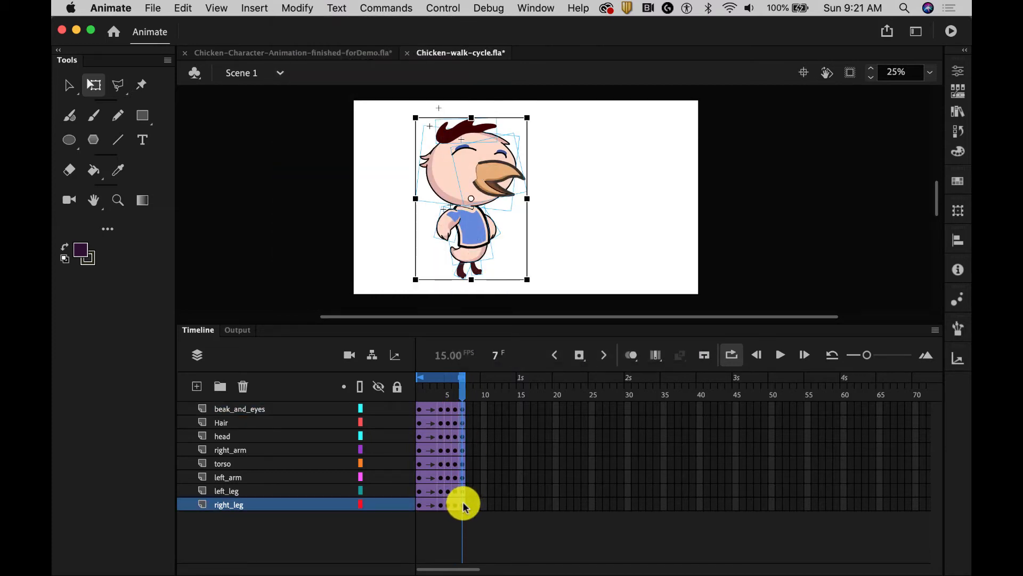
right_click(463, 505)
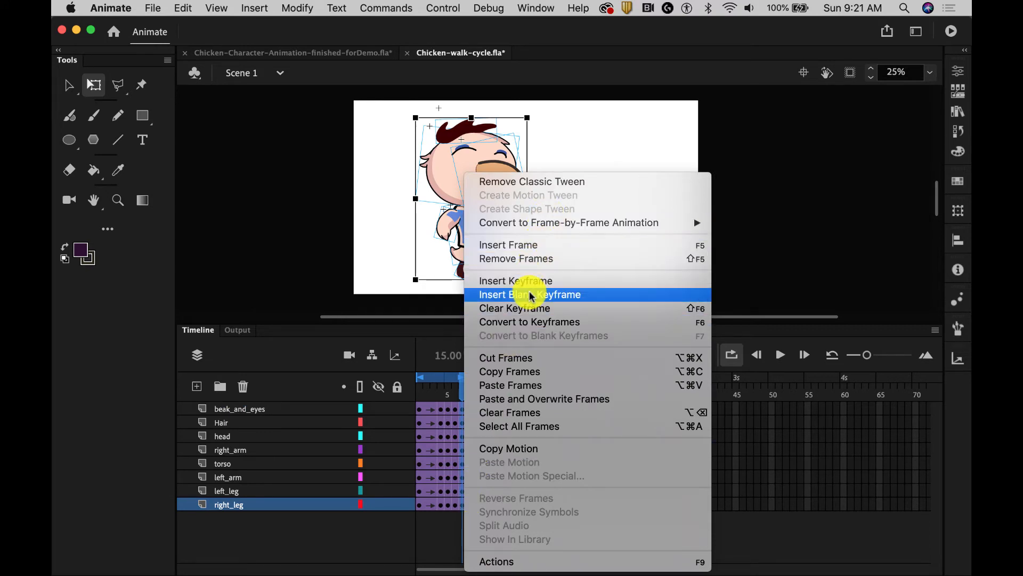
click(528, 307)
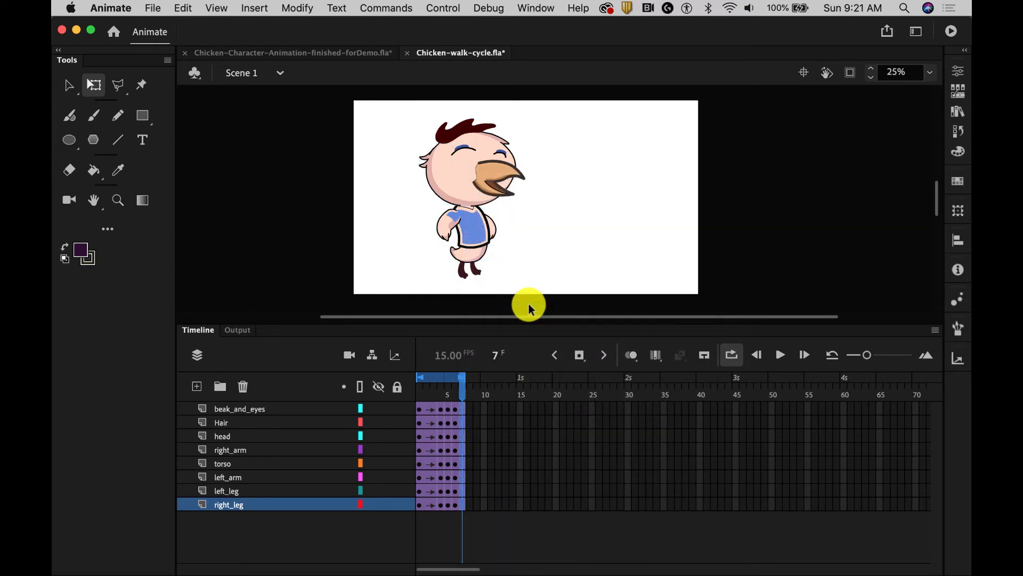
Remove frame 7 from all layers and play the walk cycle from frame 1
click(485, 524)
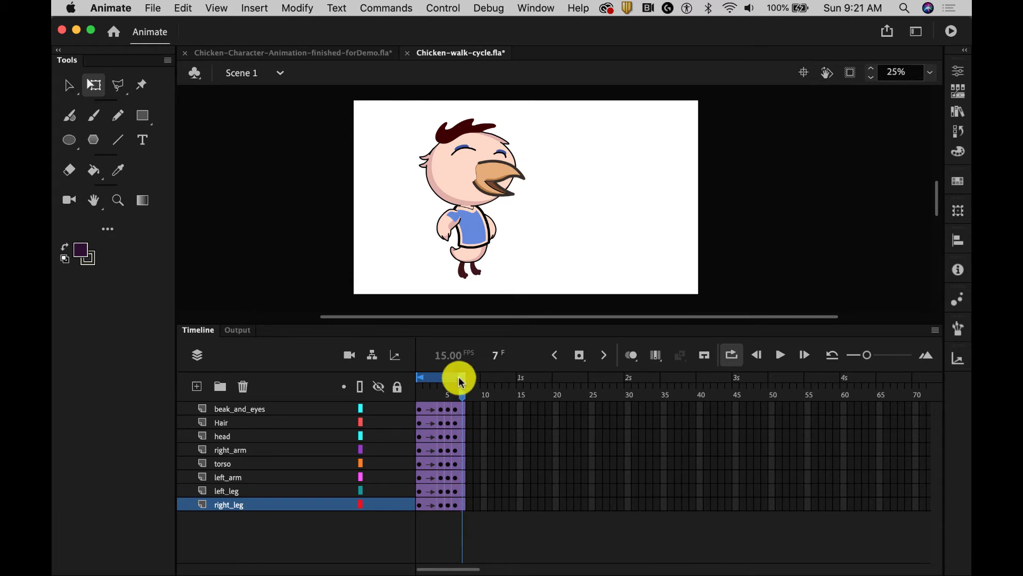
click(462, 407)
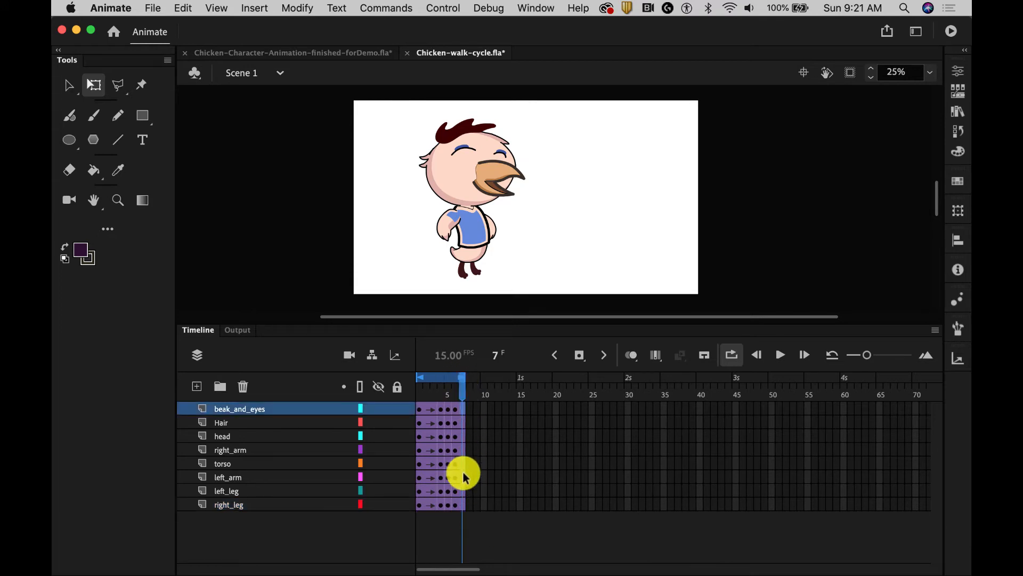
shift+click(462, 501)
right_click(462, 501)
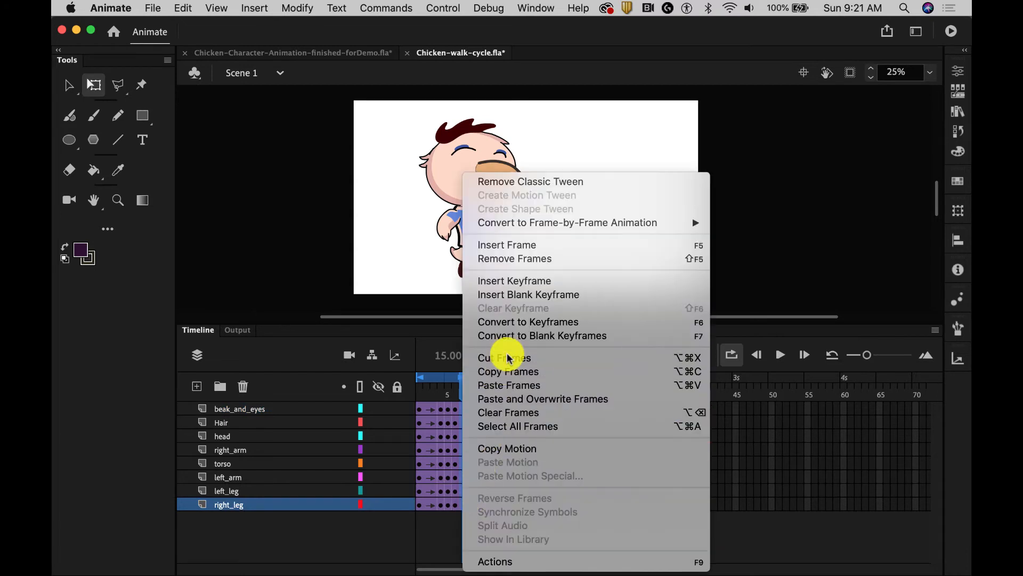
click(487, 258)
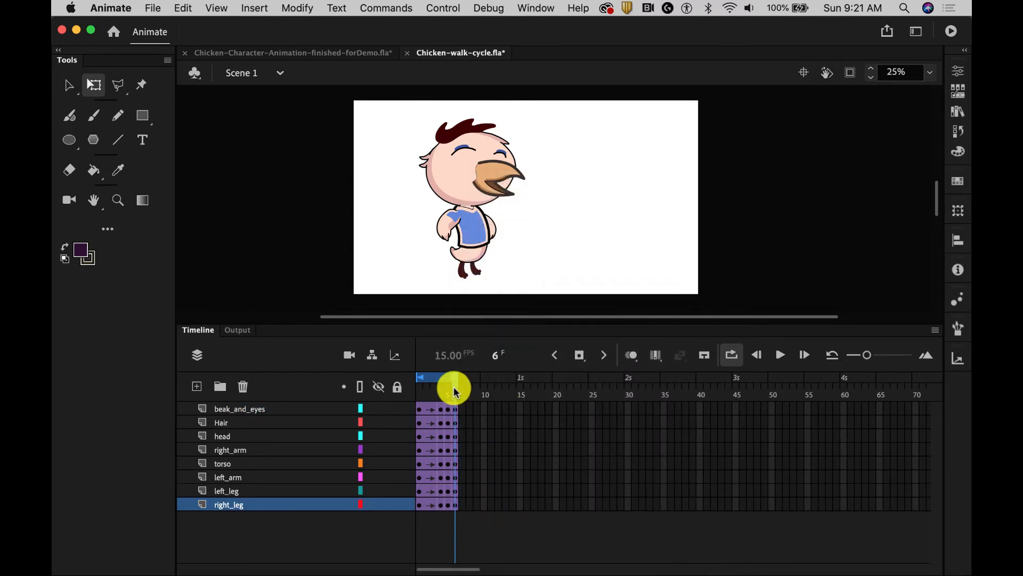
drag(451, 389, 418, 393)
key(Return)
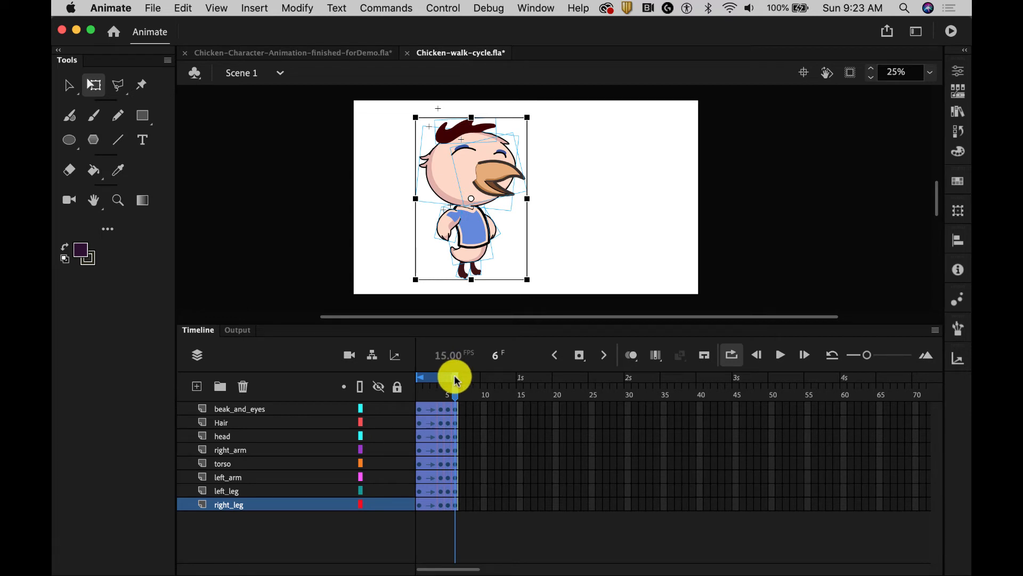
Copy frames 1 to 6 of all layers, from beak_and_eyes through right_leg
click(420, 410)
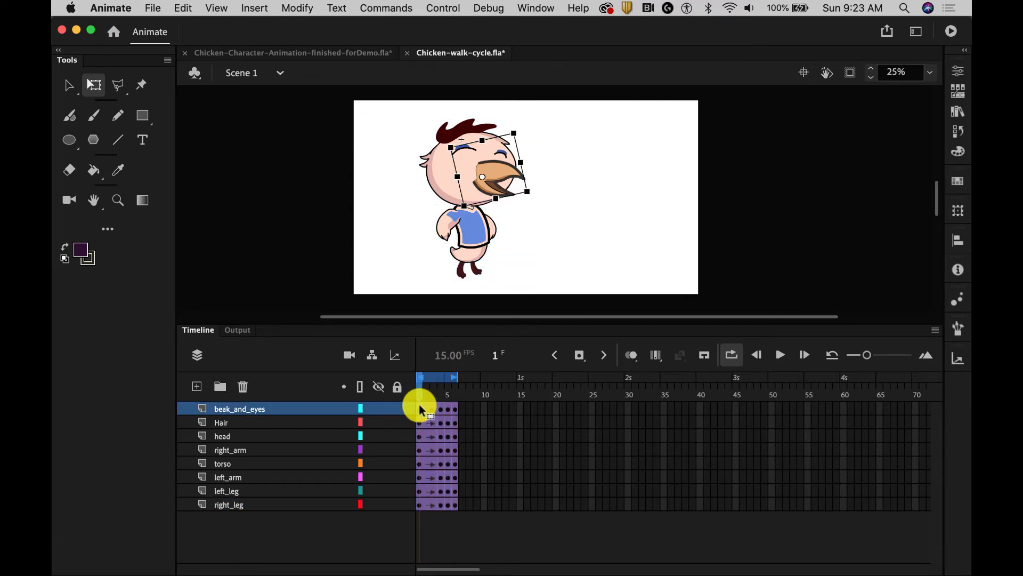
shift+click(456, 505)
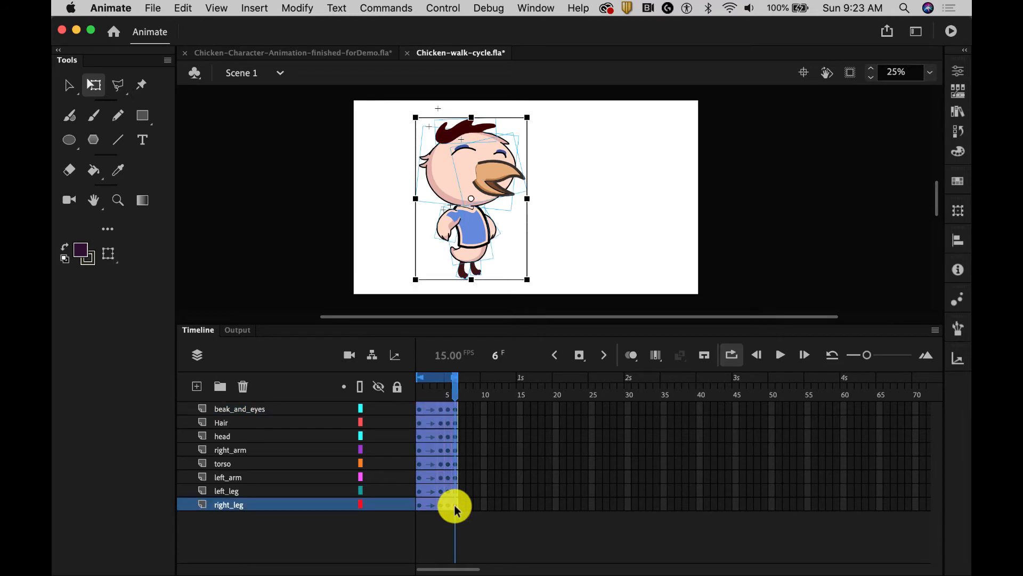
right_click(456, 505)
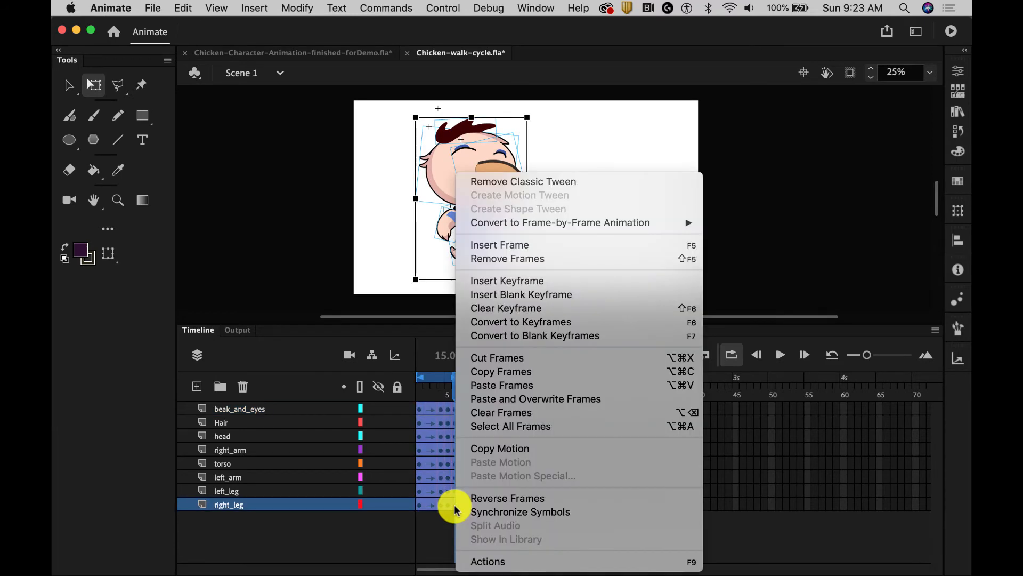
click(491, 371)
Create a new Graphic symbol named walking
click(260, 8)
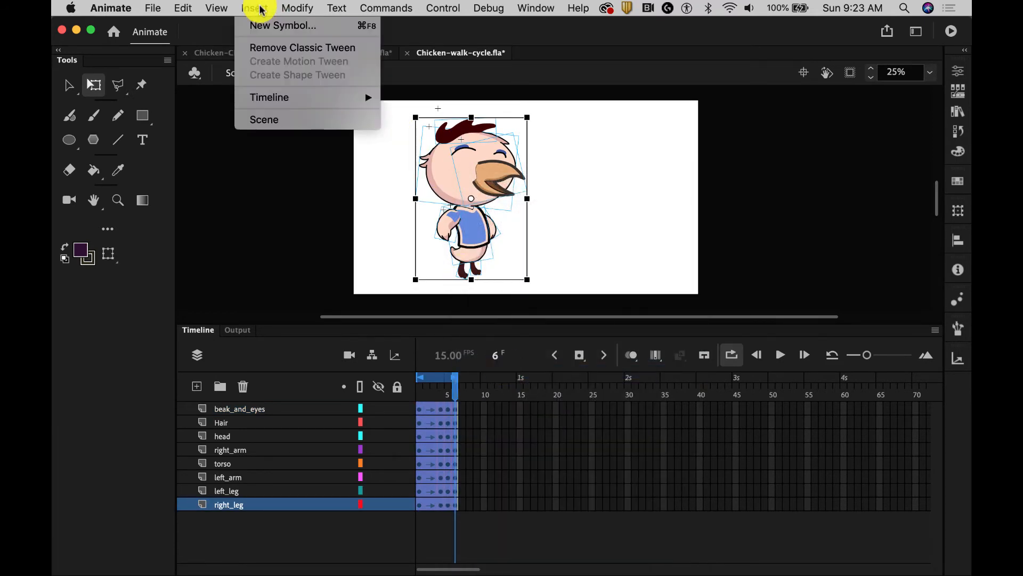
click(283, 26)
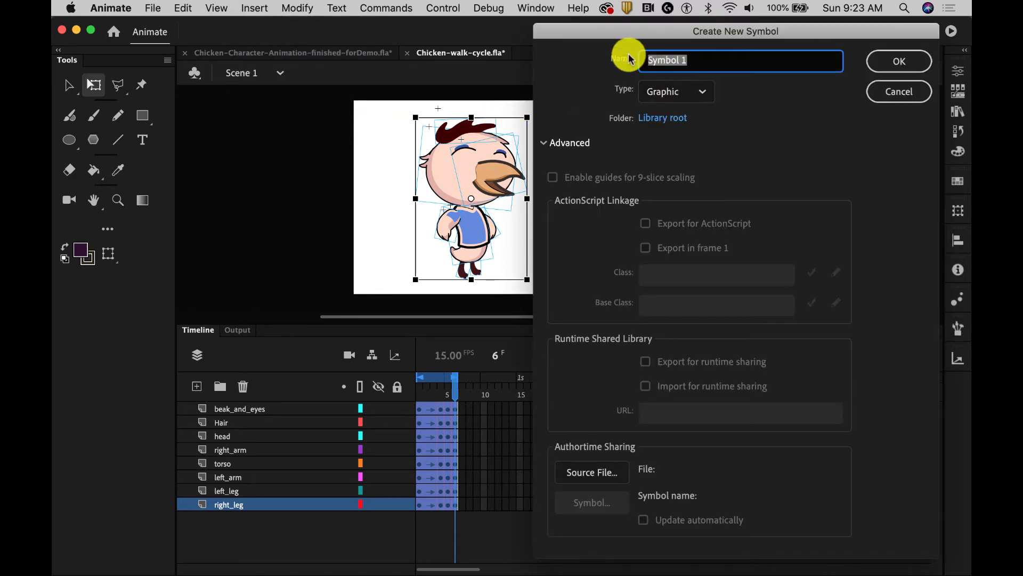
text(walking)
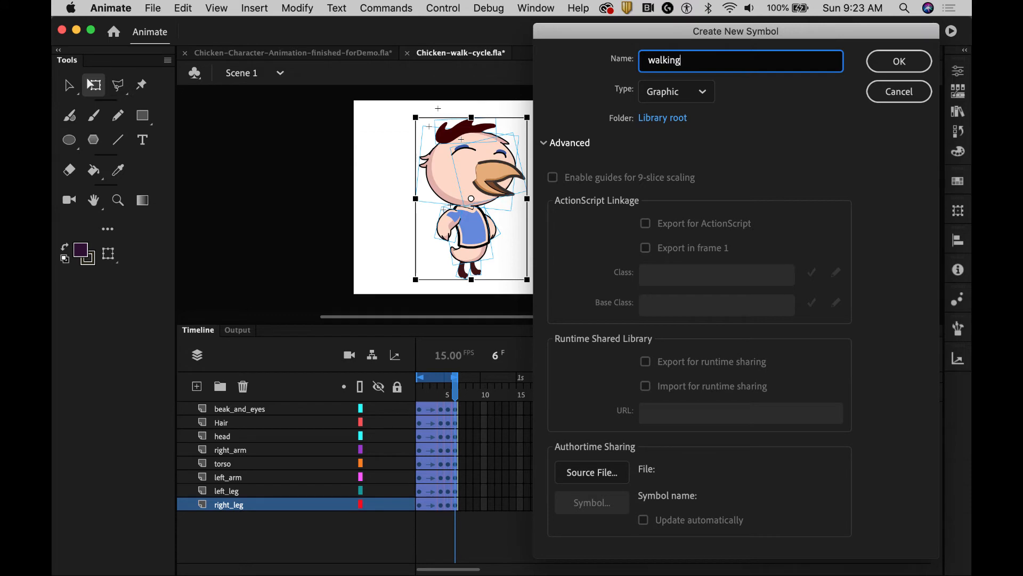
click(909, 62)
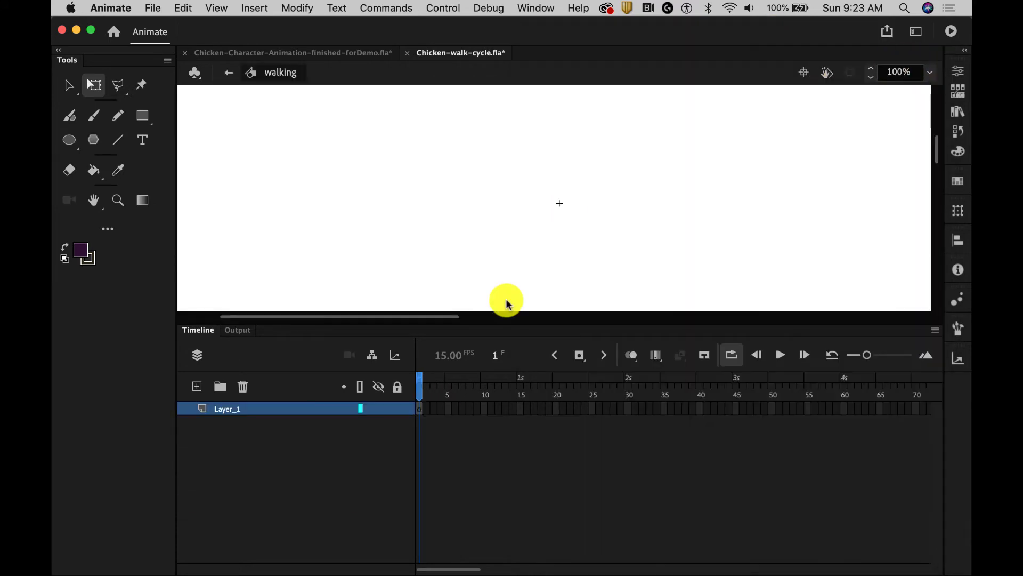
Paste the copied walk cycle frames at frame 1 of the walking symbol's timeline
right_click(419, 409)
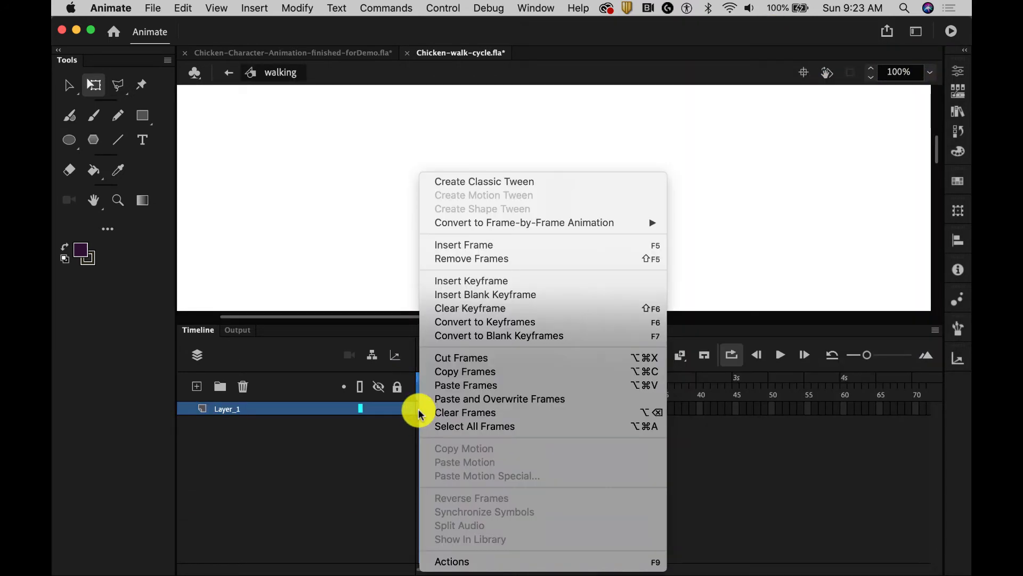
click(448, 385)
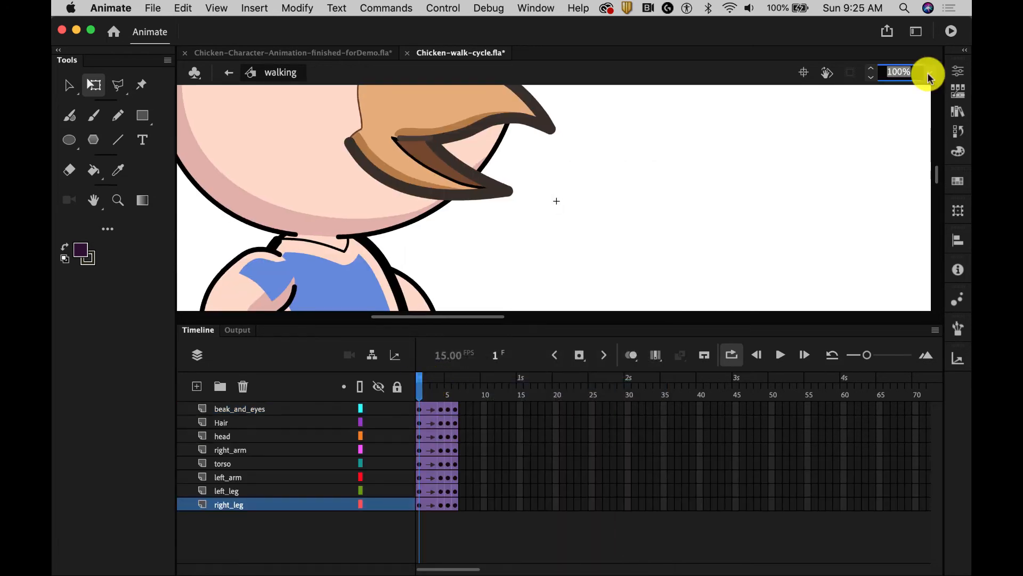
click(929, 77)
click(874, 137)
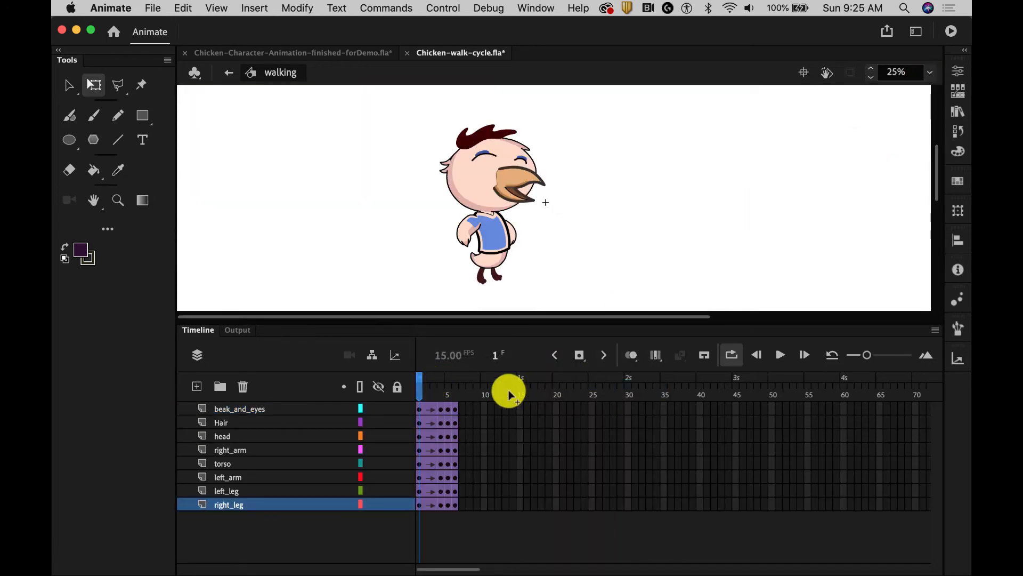
Return to Scene 1 from the walking symbol and add a new layer named Walking above the others
mouse_move(423, 384)
mouse_down()
mouse_move(469, 388)
mouse_move(411, 388)
mouse_up()
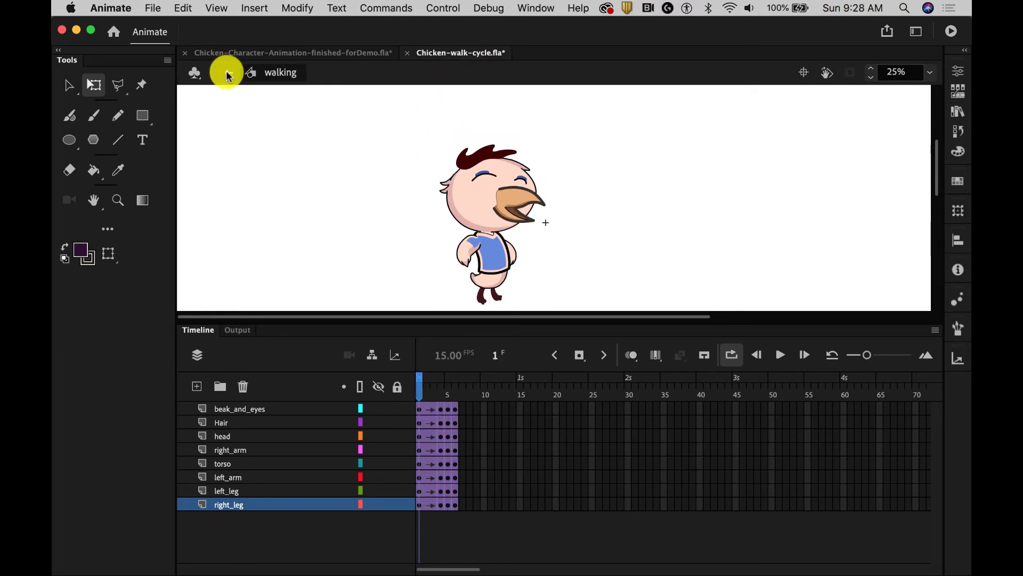
click(228, 73)
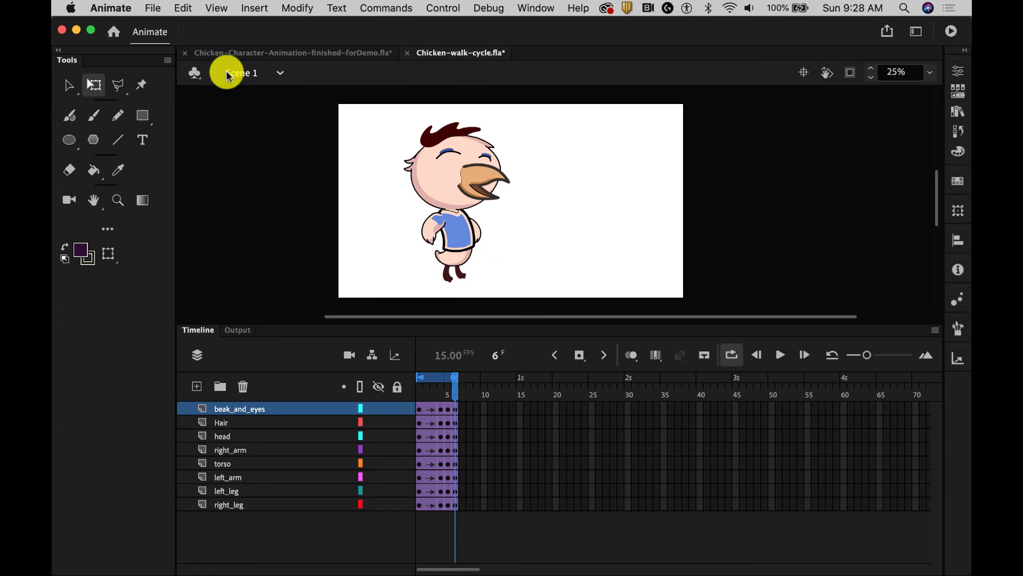
click(197, 386)
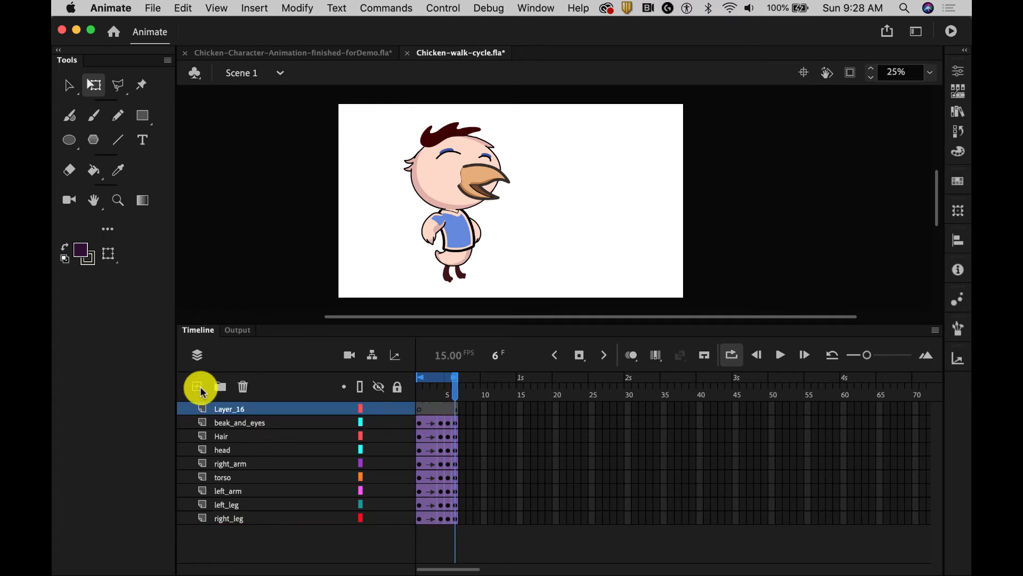
double_click(227, 408)
text(Walking)
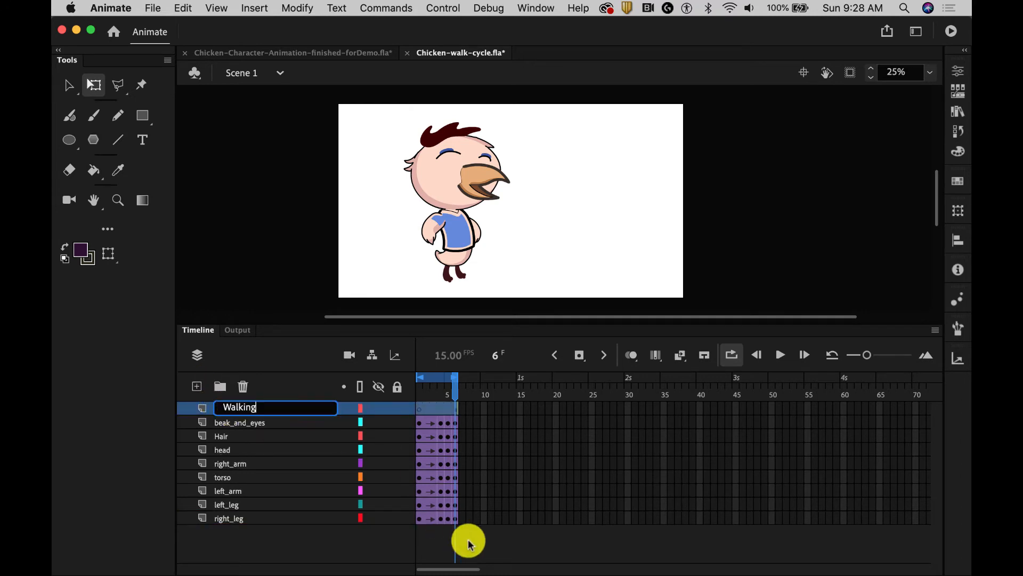
key(Return)
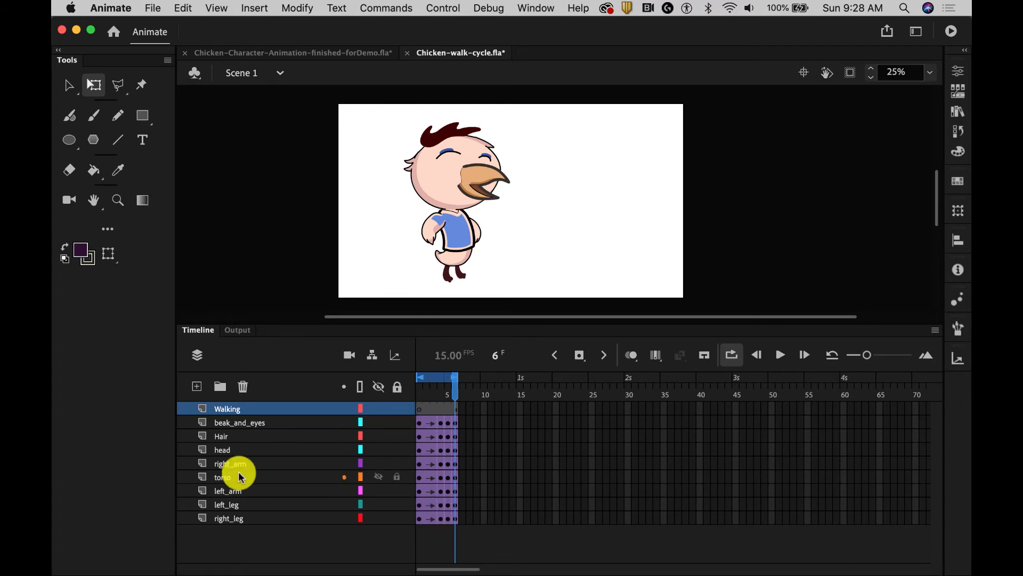
Delete the character part layers from beak_and_eyes through right_leg in Scene 1
click(229, 422)
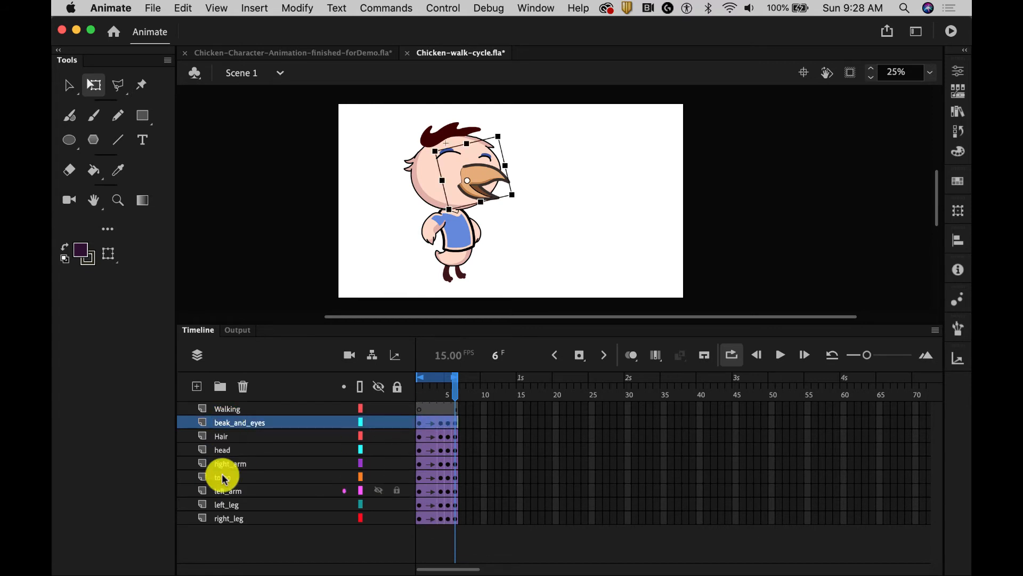
shift+click(236, 518)
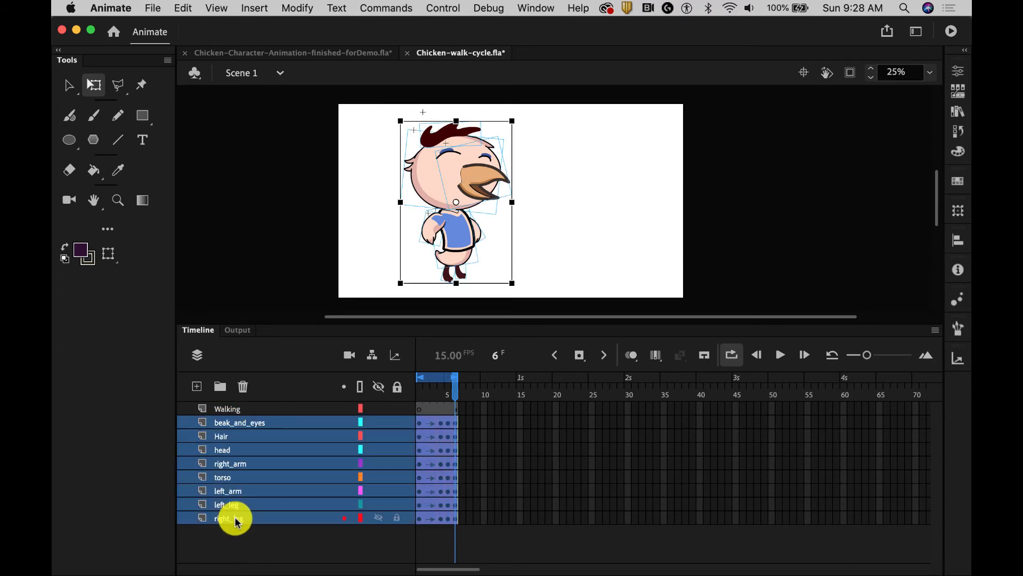
click(244, 388)
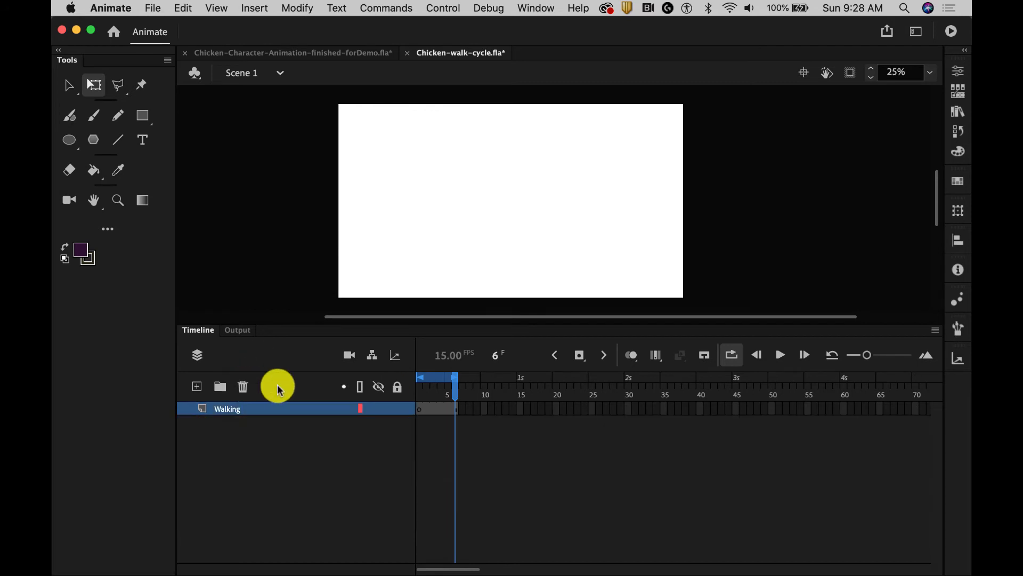
Place an instance of the walking symbol from the library on the left side of the stage
click(958, 70)
click(820, 61)
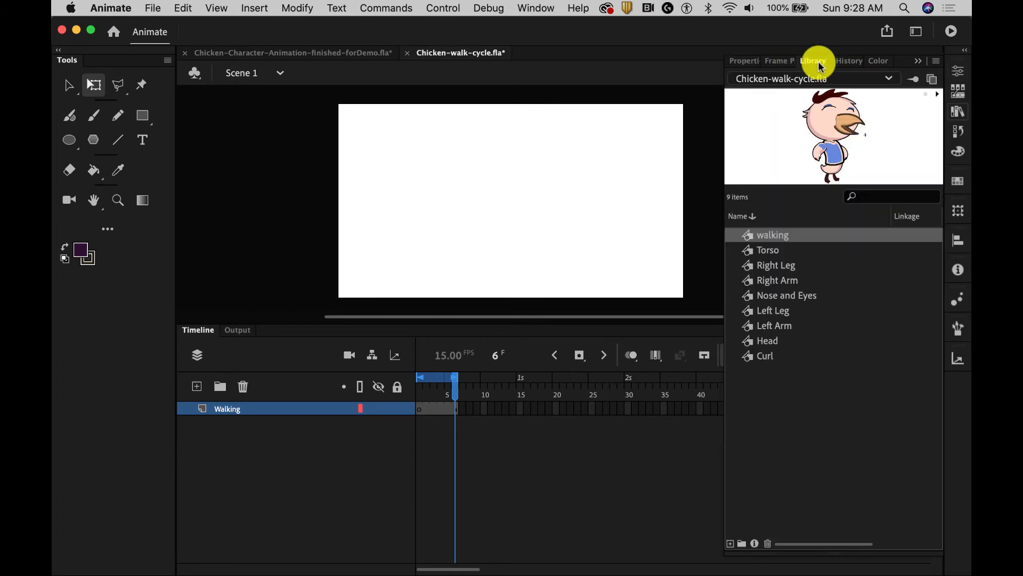
drag(747, 238, 435, 198)
Return the Walking layer's timeline to frame 1 and turn off loop playback
click(454, 383)
drag(455, 383, 405, 372)
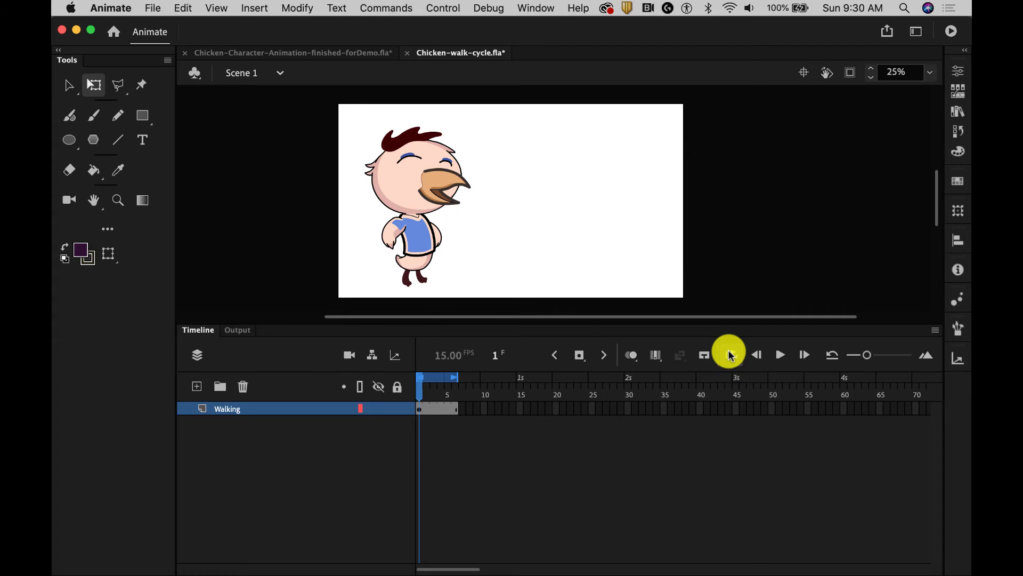
mouse_move(420, 392)
mouse_down()
mouse_move(449, 387)
mouse_move(411, 384)
mouse_move(463, 387)
mouse_move(421, 390)
mouse_up()
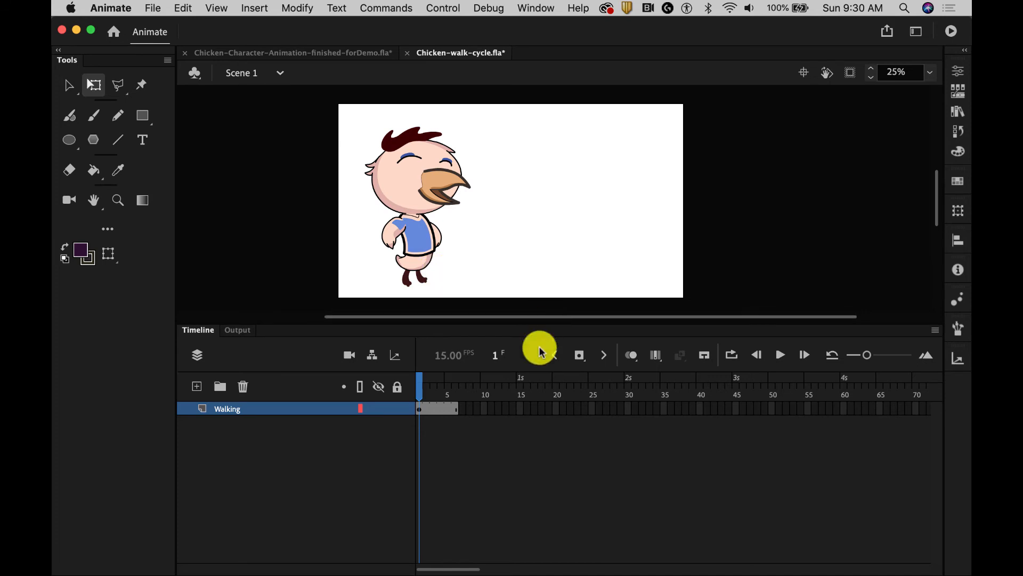
Insert a keyframe at frame 20 of the Walking layer and move the chicken there to the right of center
click(555, 405)
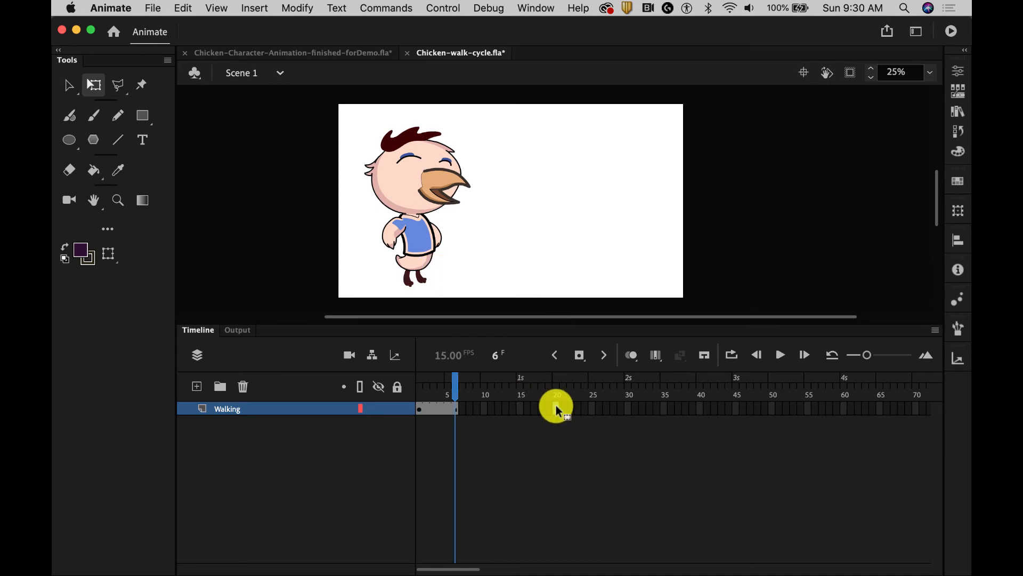
right_click(555, 405)
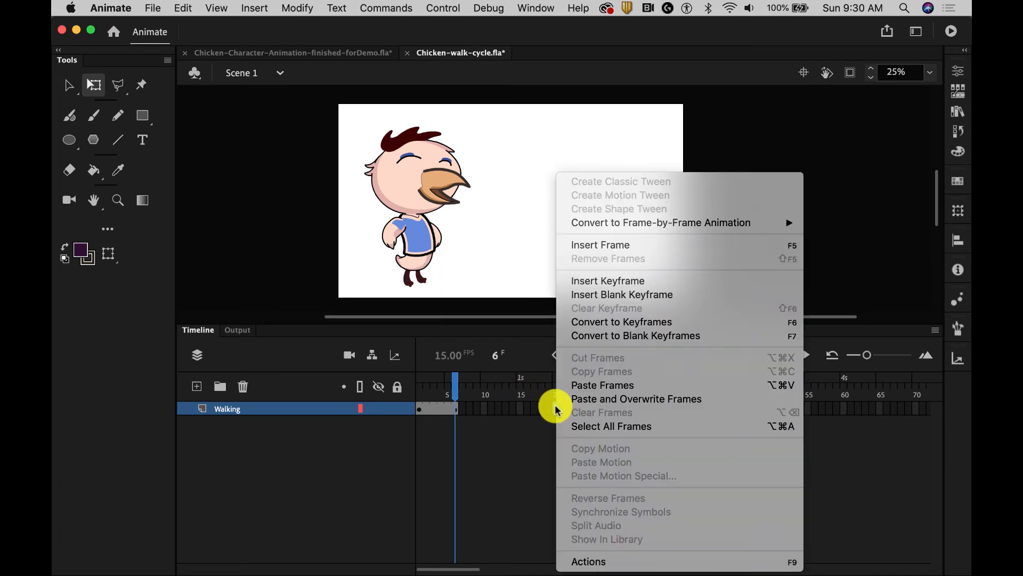
click(586, 281)
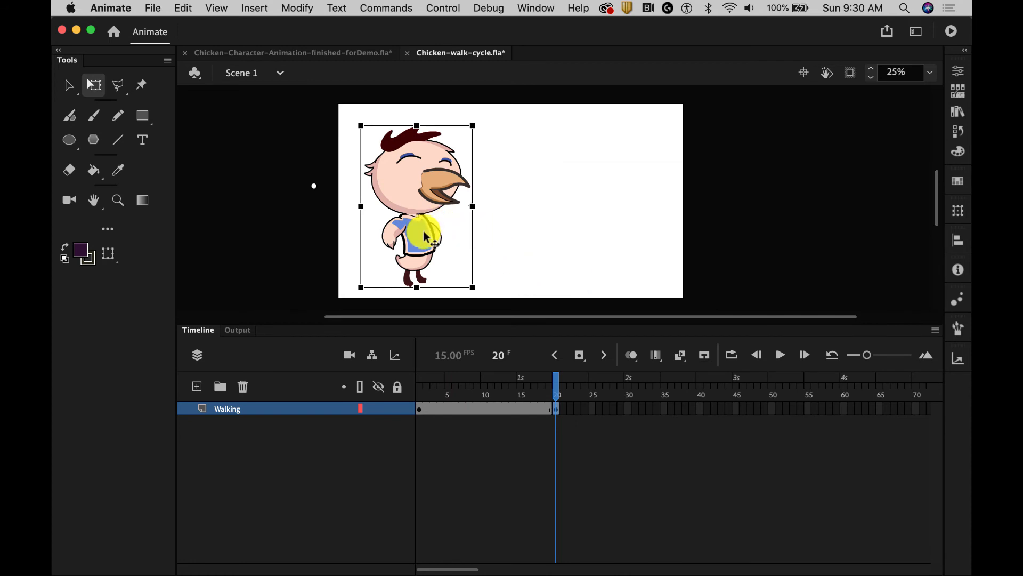
drag(427, 237, 548, 238)
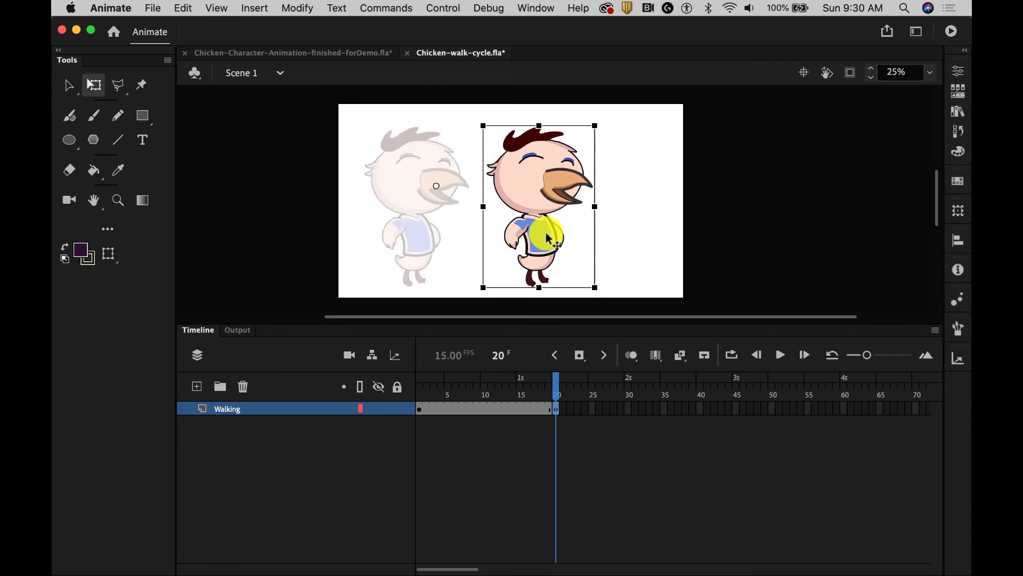
Create a classic tween between frames 1 and 20 of the Walking layer and play it from frame 1
right_click(489, 410)
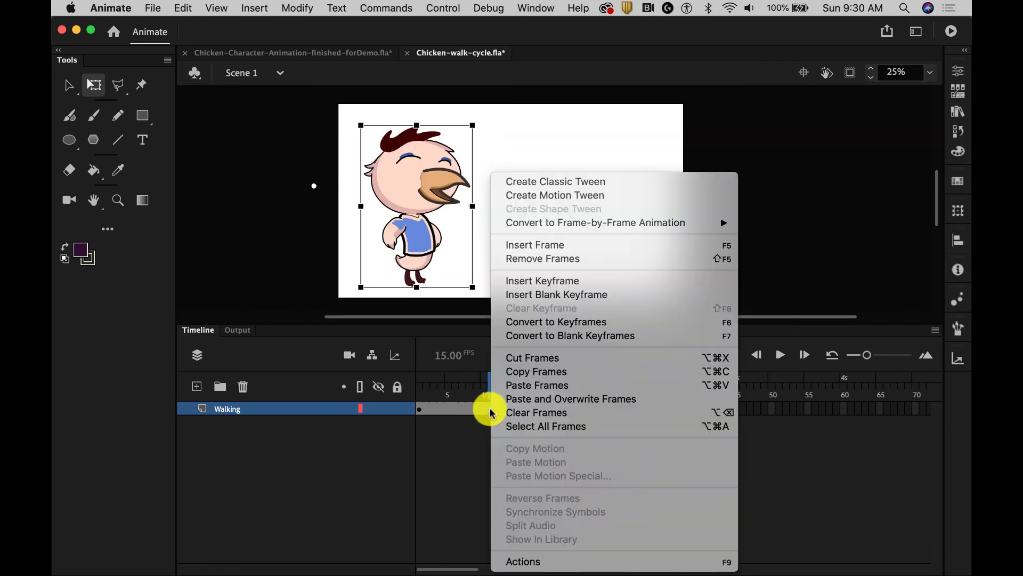
click(547, 181)
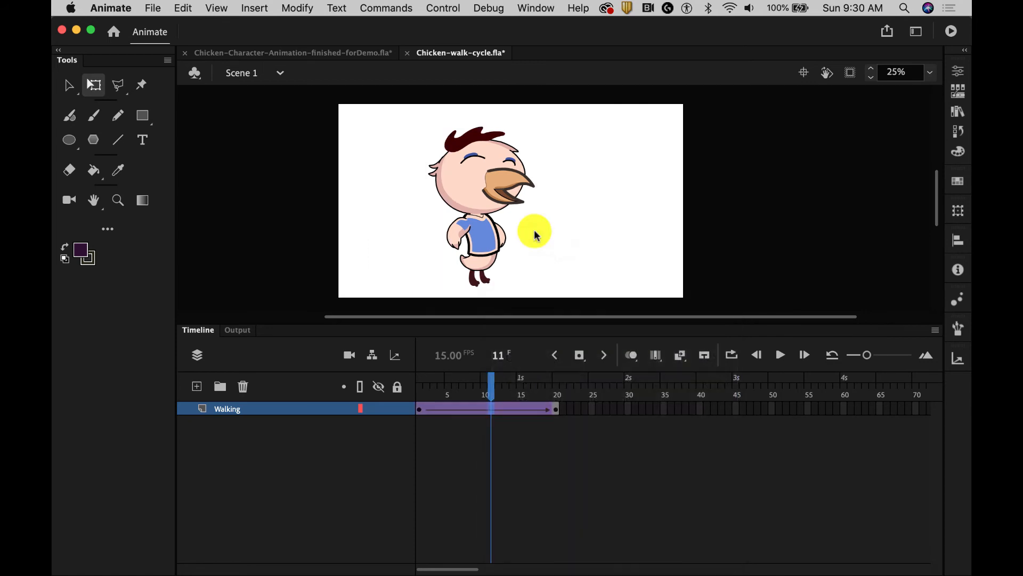
drag(494, 382, 416, 384)
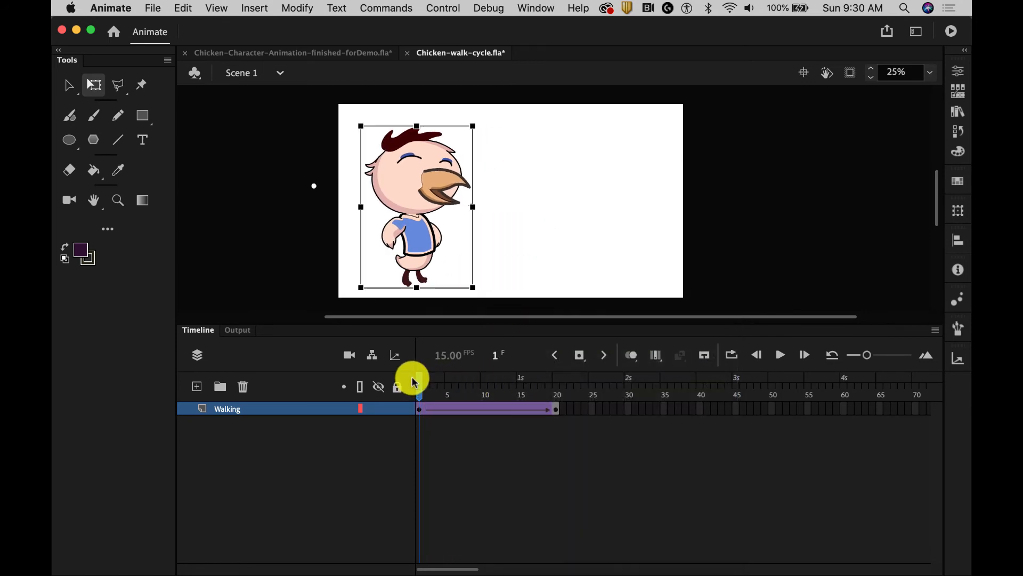
click(311, 265)
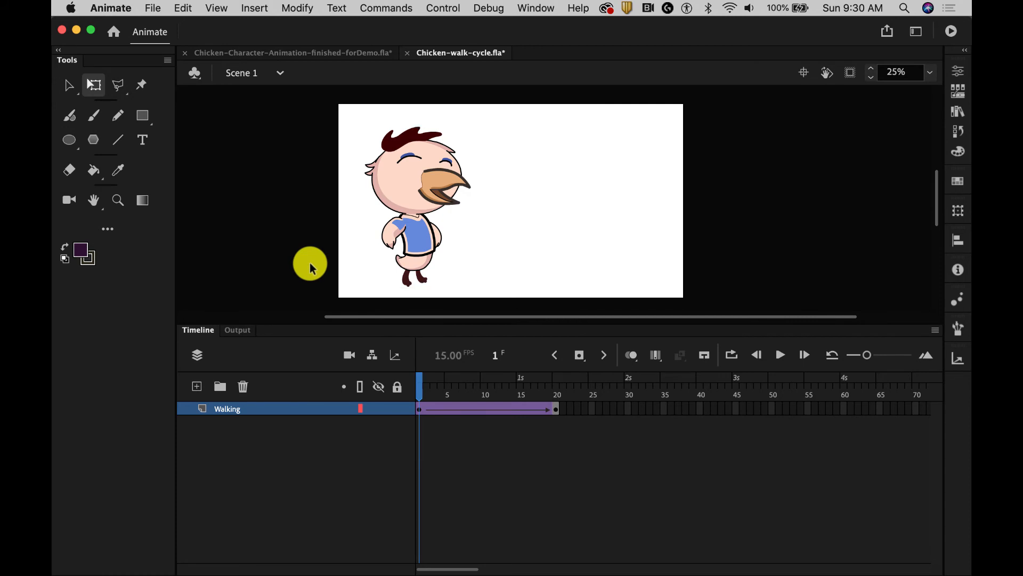
key(Return)
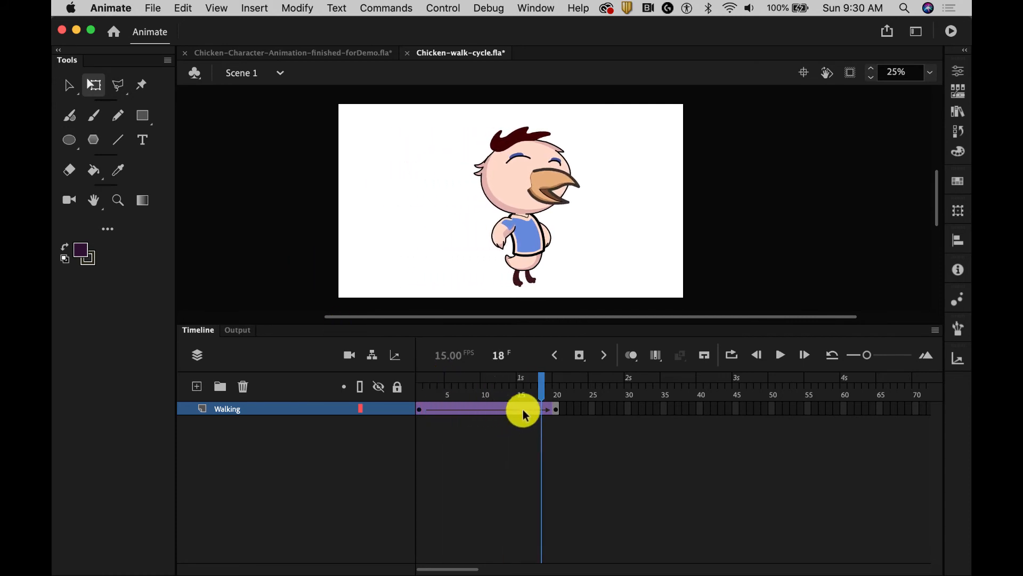
Move the Walking tween's end keyframe to frame 40 and play the animation from the start
click(555, 410)
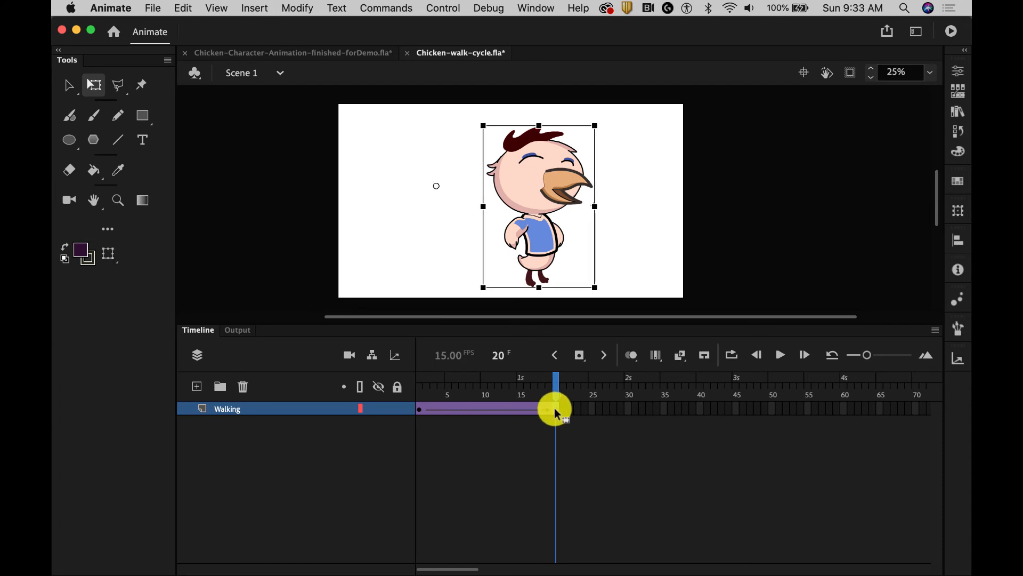
drag(555, 407, 626, 410)
drag(688, 408, 415, 392)
click(700, 392)
key(Return)
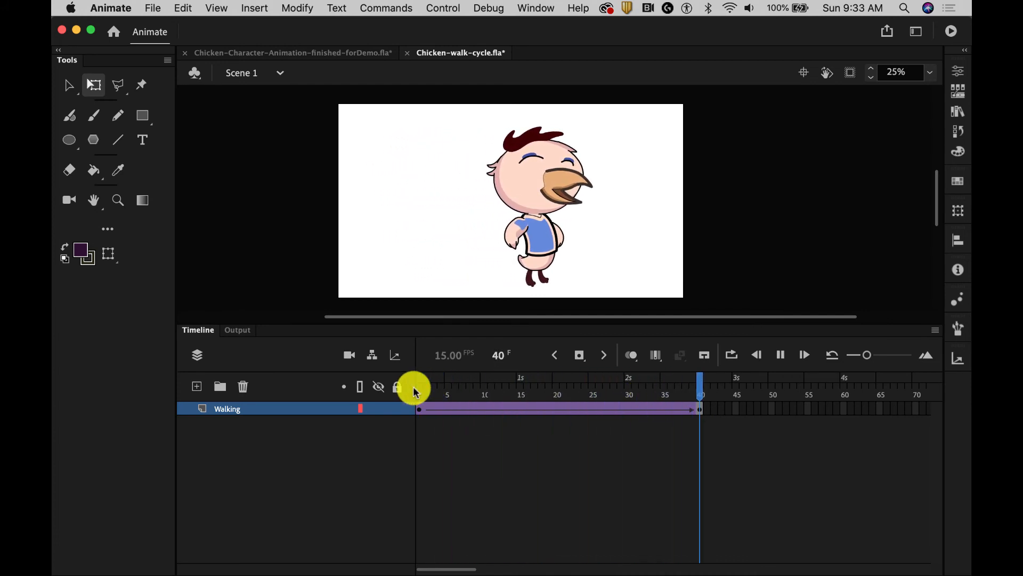
click(442, 391)
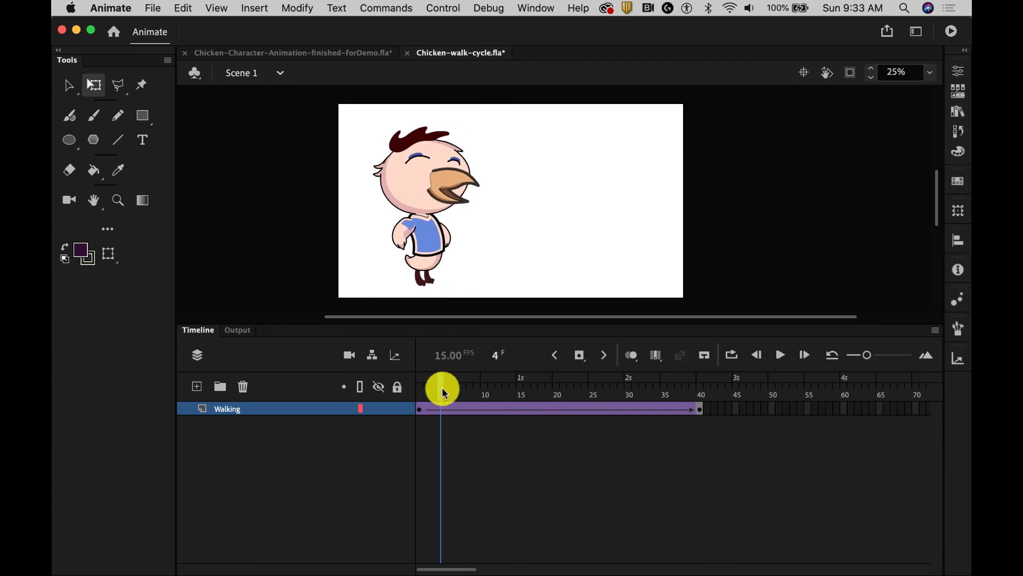
Move the Walking tween's end keyframe to frame 50
click(699, 408)
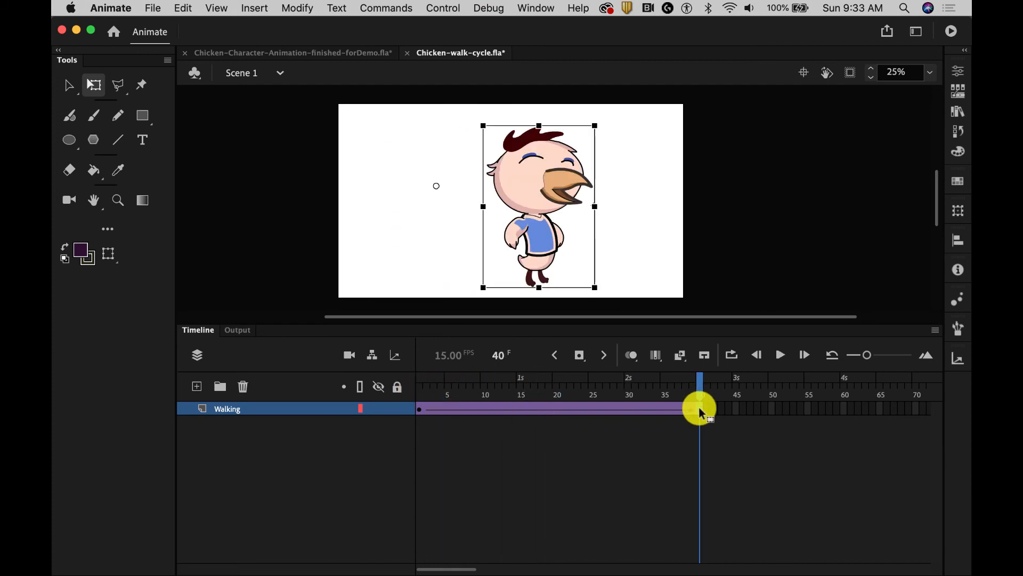
click(770, 408)
key(F5)
click(421, 396)
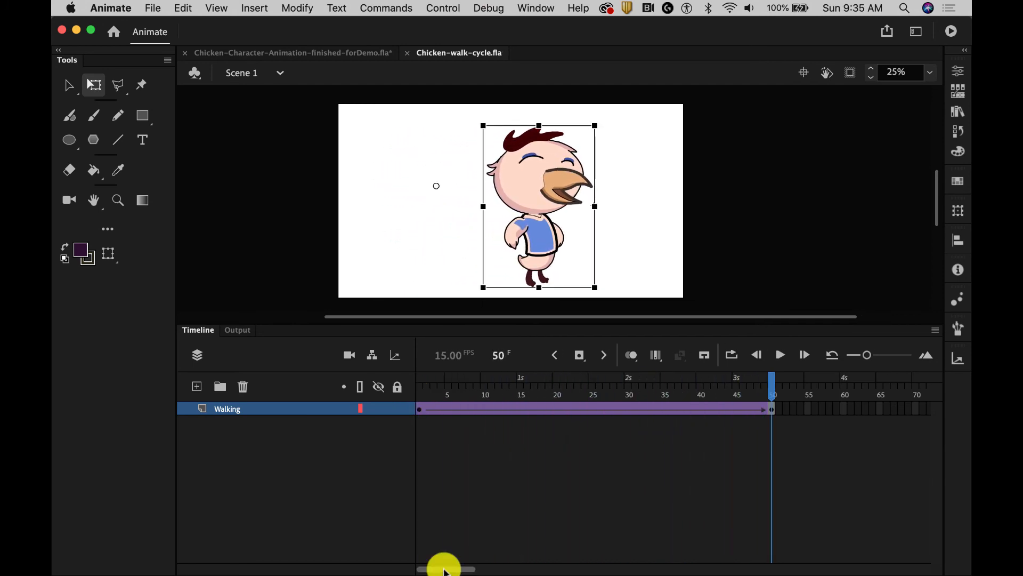
Insert a keyframe at frame 75 of the Walking layer and scrub back to frame 50
drag(441, 566, 469, 566)
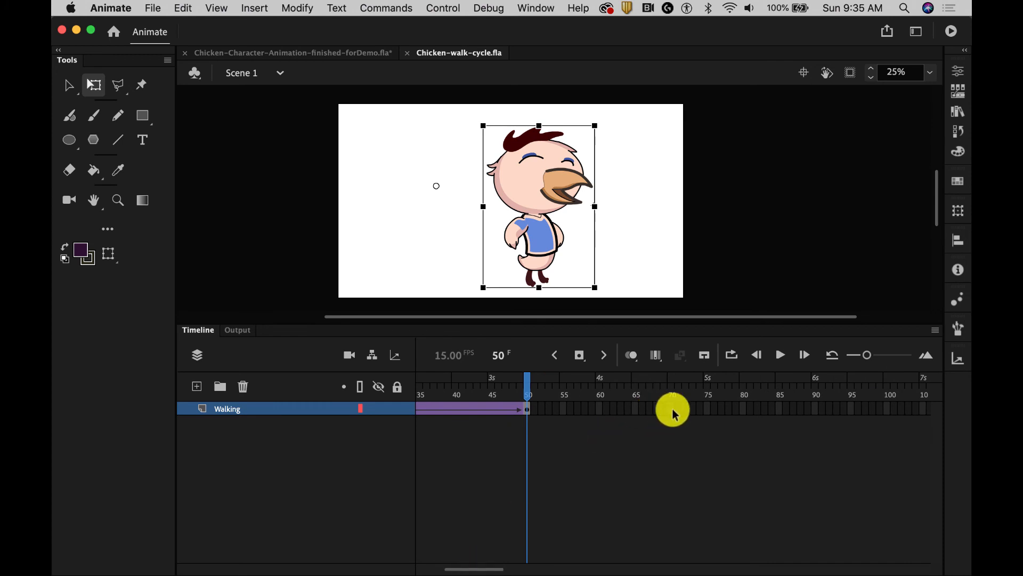
click(703, 407)
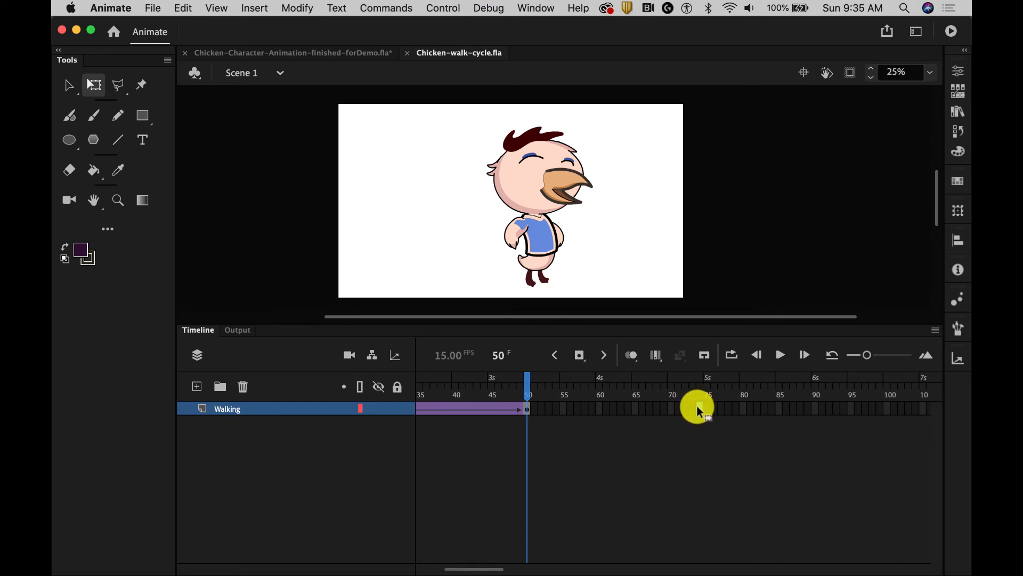
right_click(703, 406)
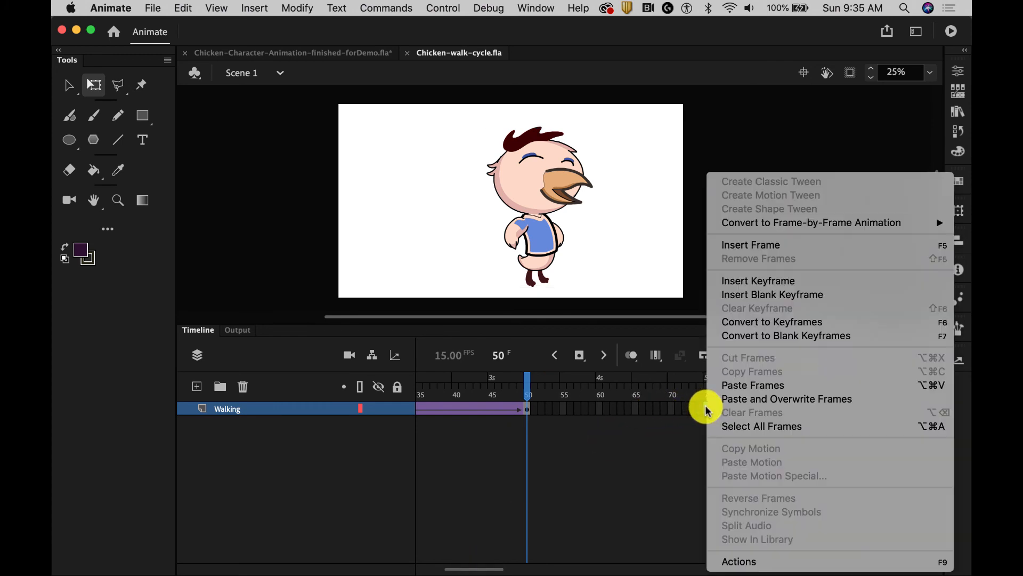
click(747, 277)
click(706, 383)
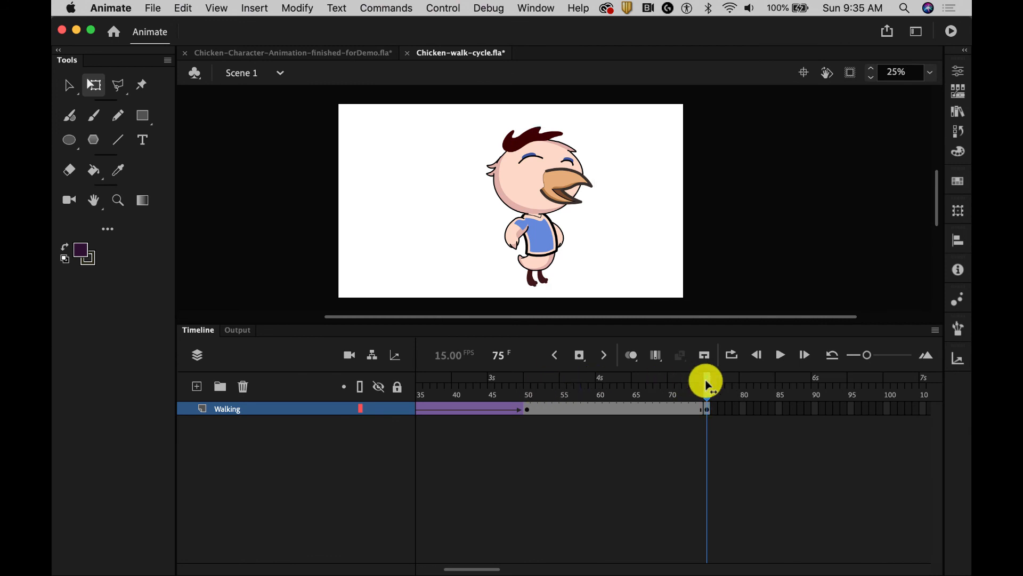
drag(707, 383, 529, 385)
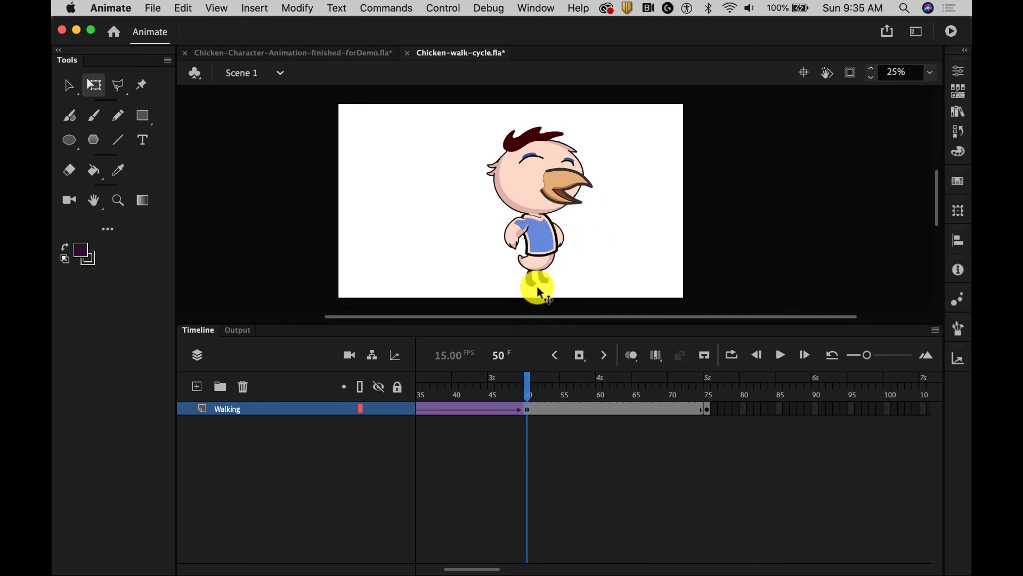
Set the walking instance at frame 50 to loop as a single frame and check it by scrubbing to frame 68
click(535, 255)
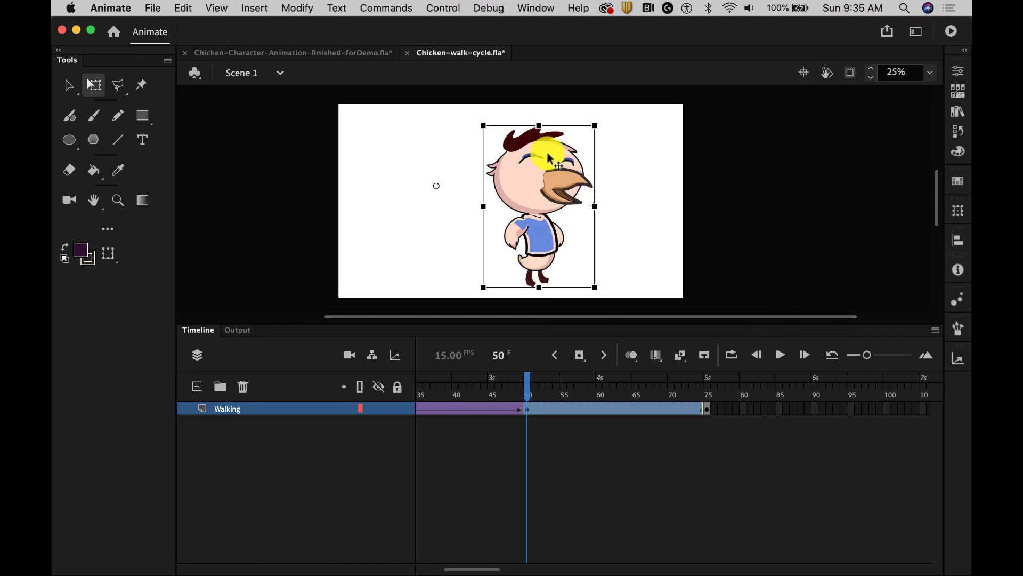
click(959, 72)
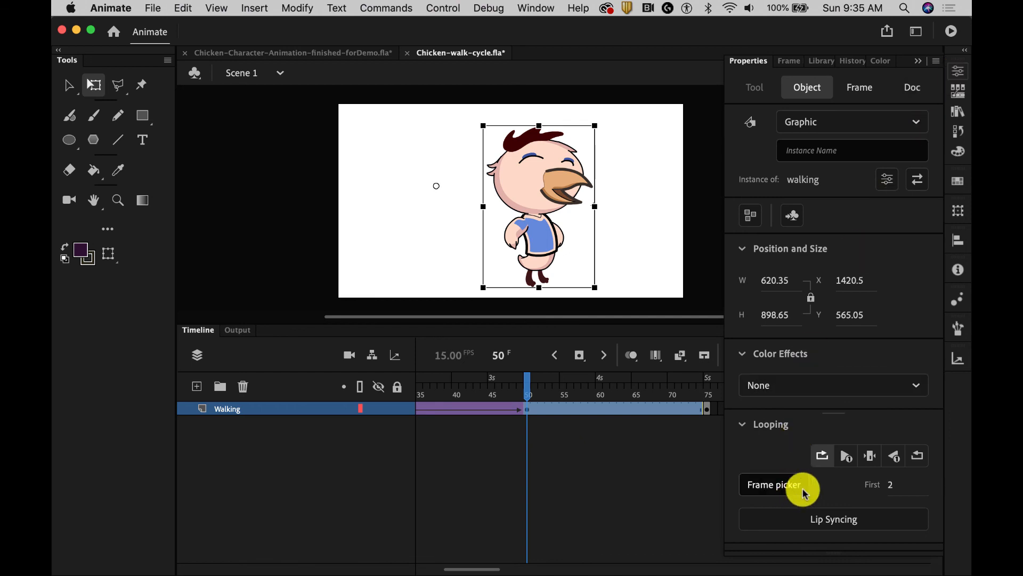
click(743, 424)
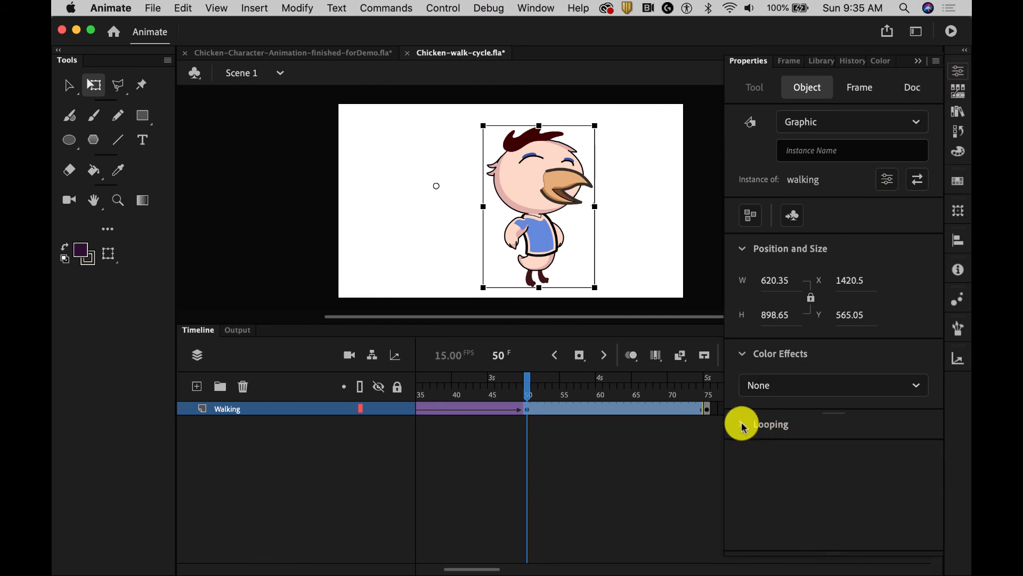
click(743, 424)
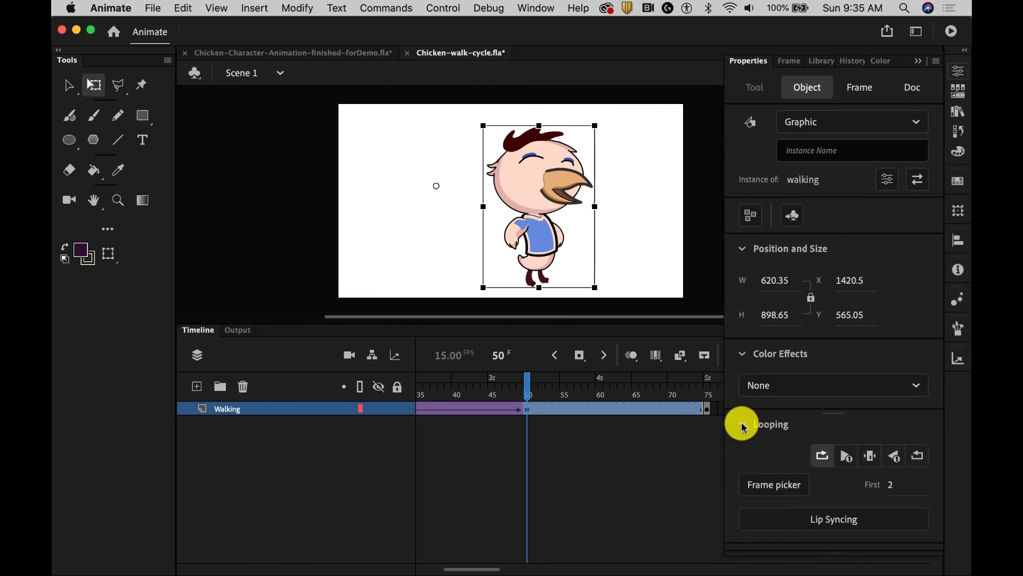
click(870, 458)
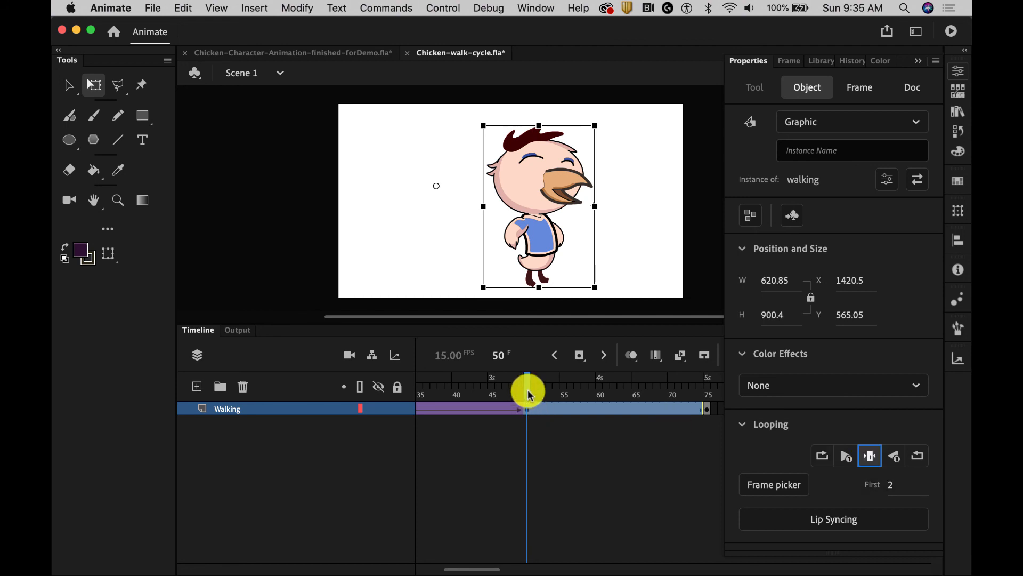
drag(527, 393, 659, 397)
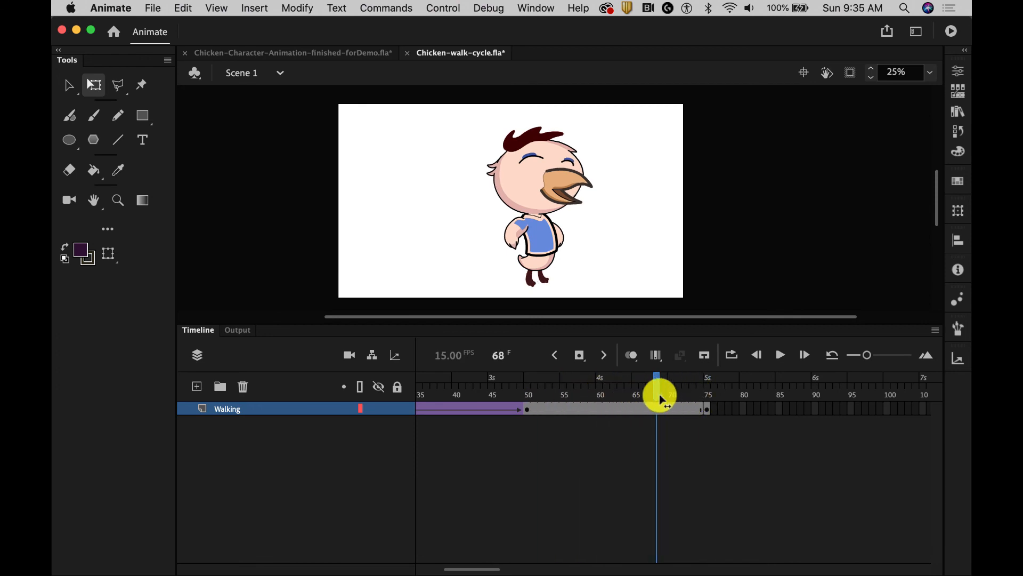